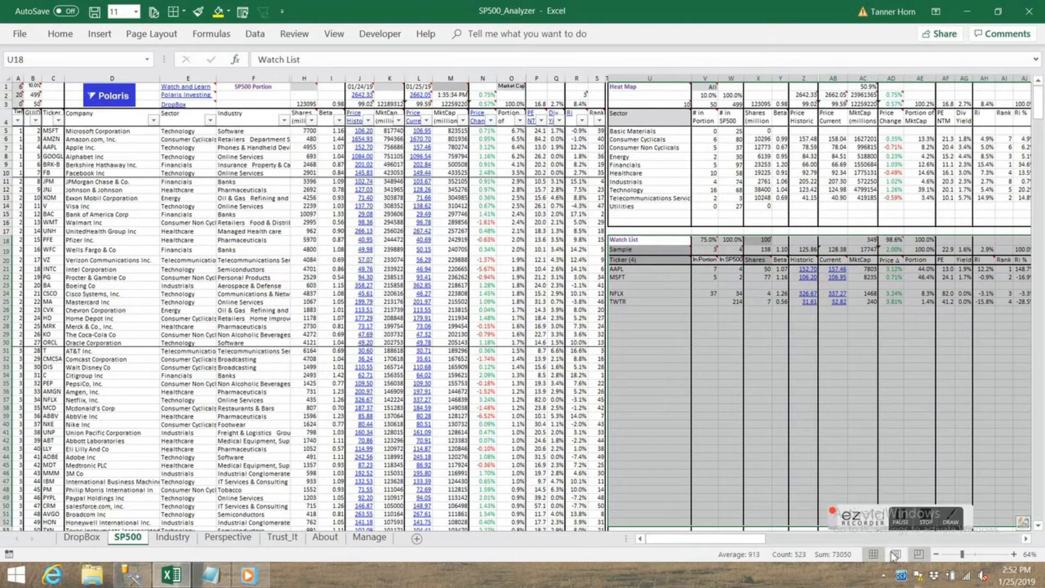
- Examine the Watch List block, its saved-list choices in U19, the ticker cells below it, and the SP500 Portion table
left_click(900, 520)
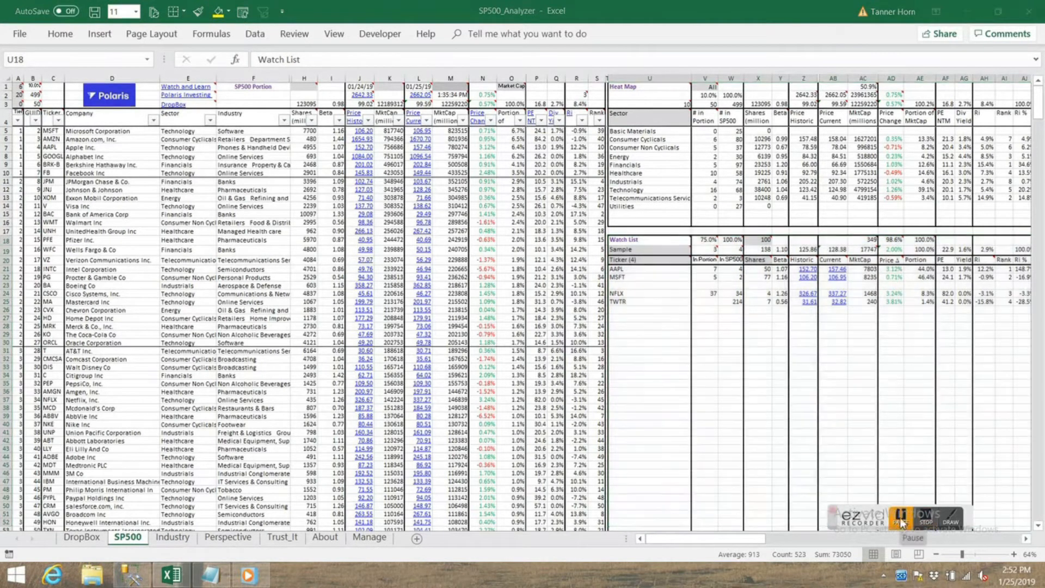
left_click(724, 539)
left_click_drag(749, 546, 796, 555)
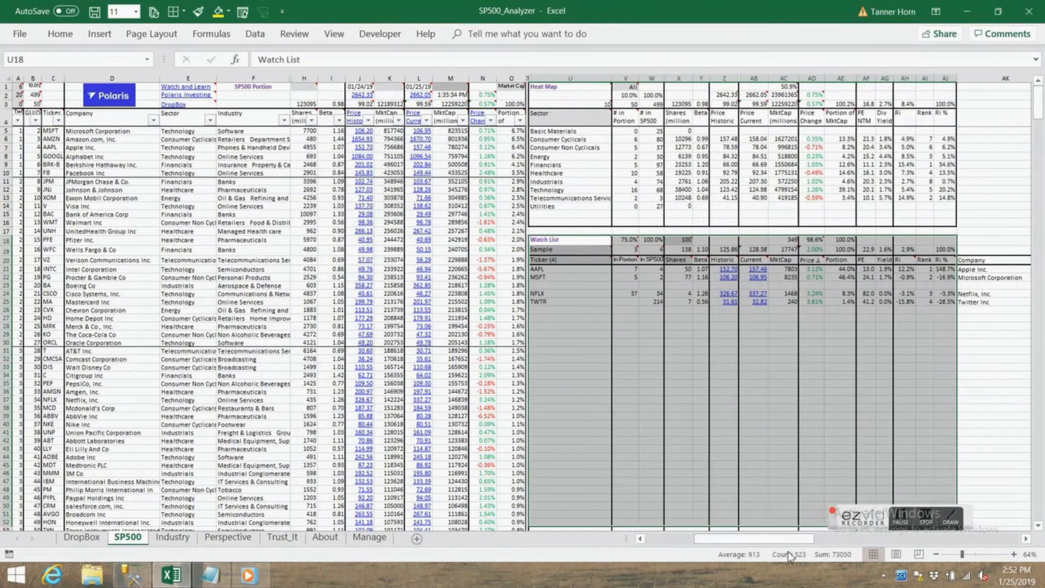
left_click(560, 279)
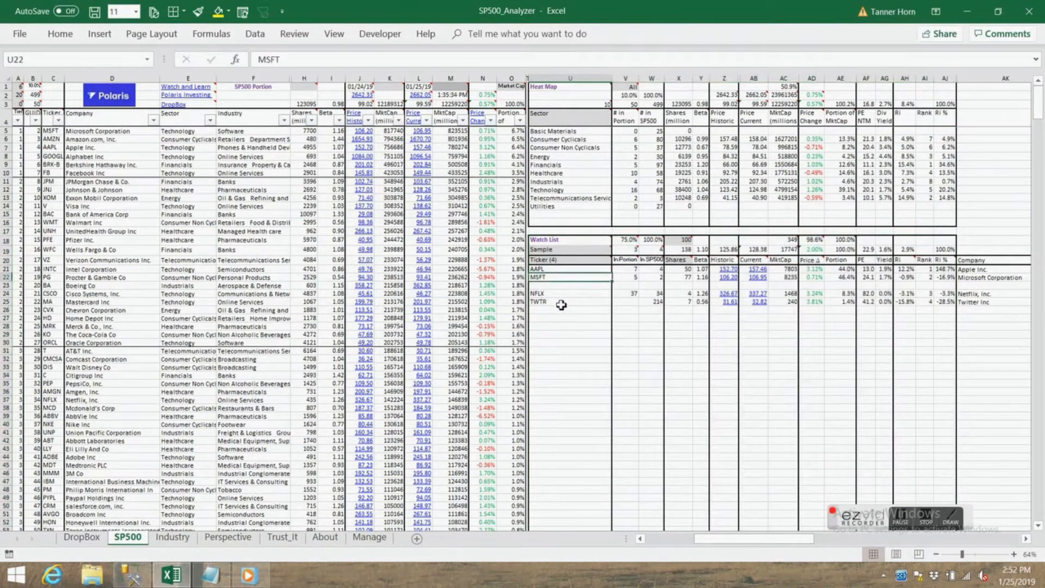
left_click(577, 252)
left_click(617, 249)
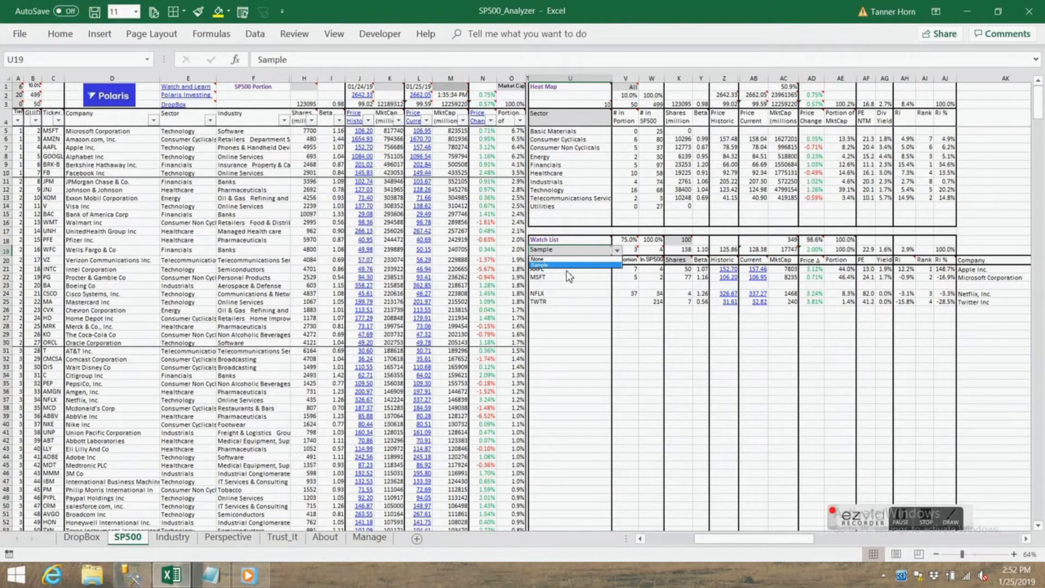
left_click(566, 289)
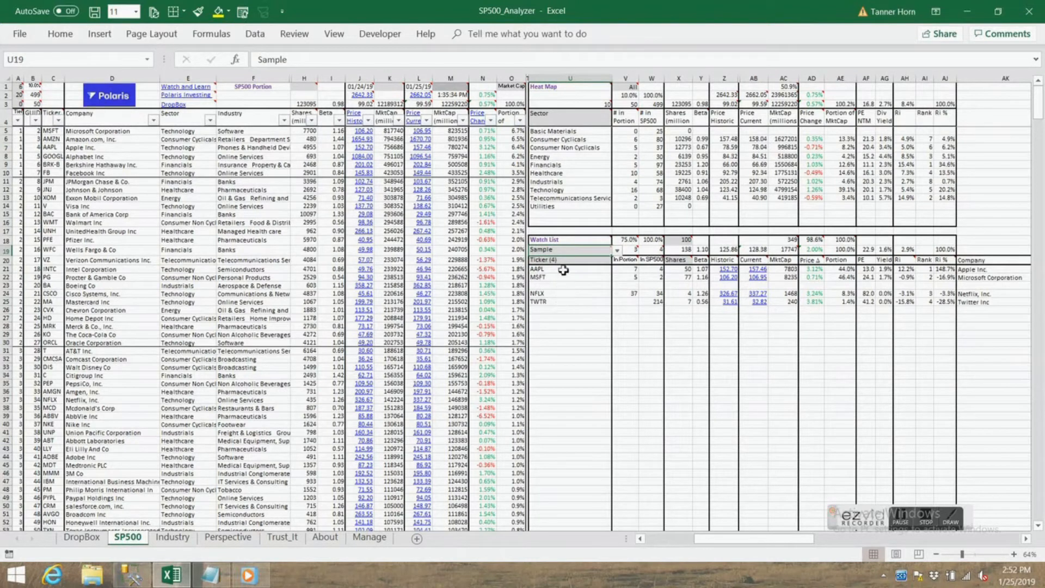
left_click_drag(562, 269, 564, 355)
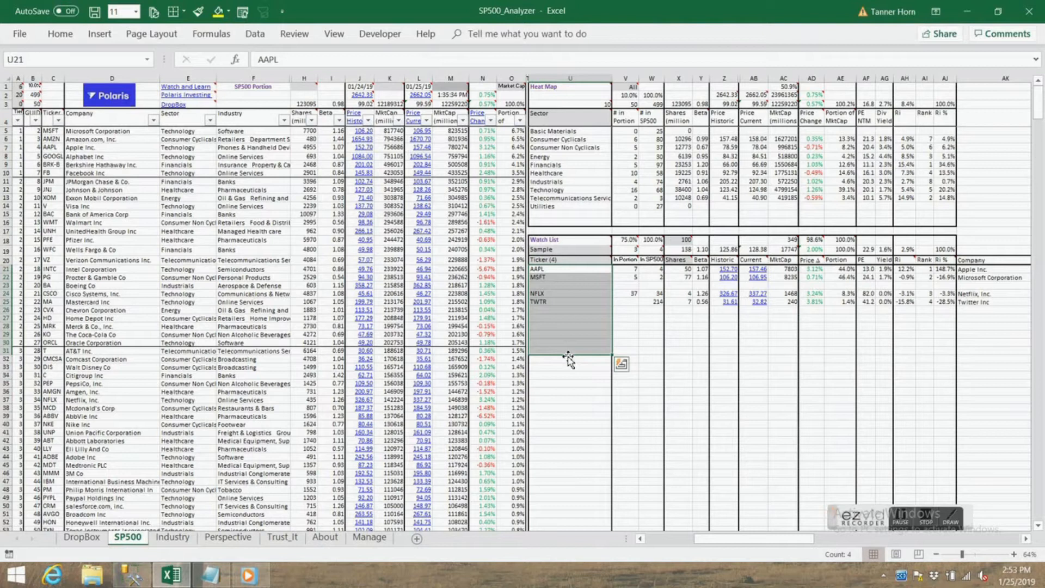
left_click_drag(546, 335, 549, 344)
left_click(550, 362)
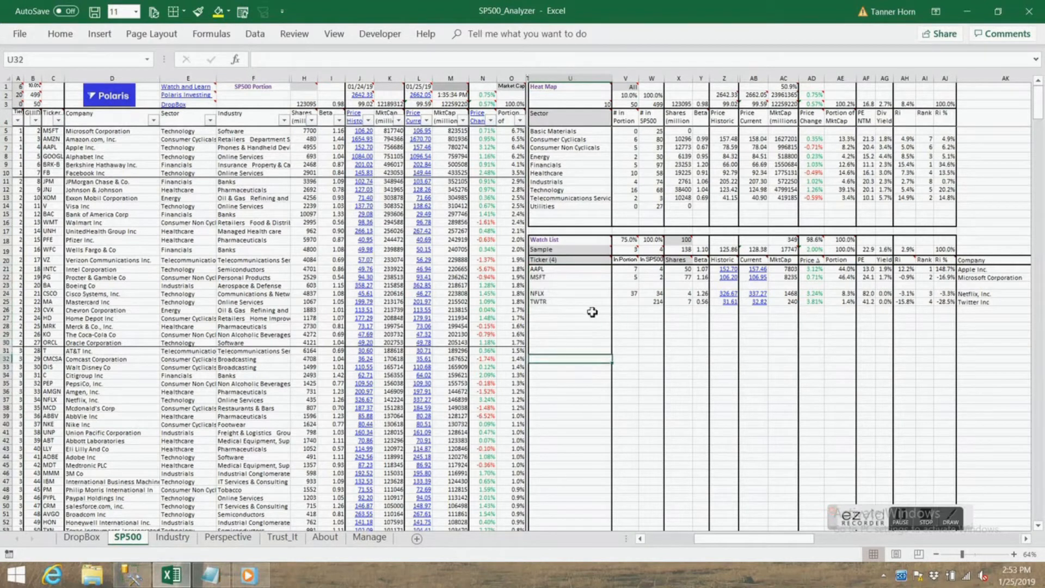
left_click_drag(556, 243, 945, 433)
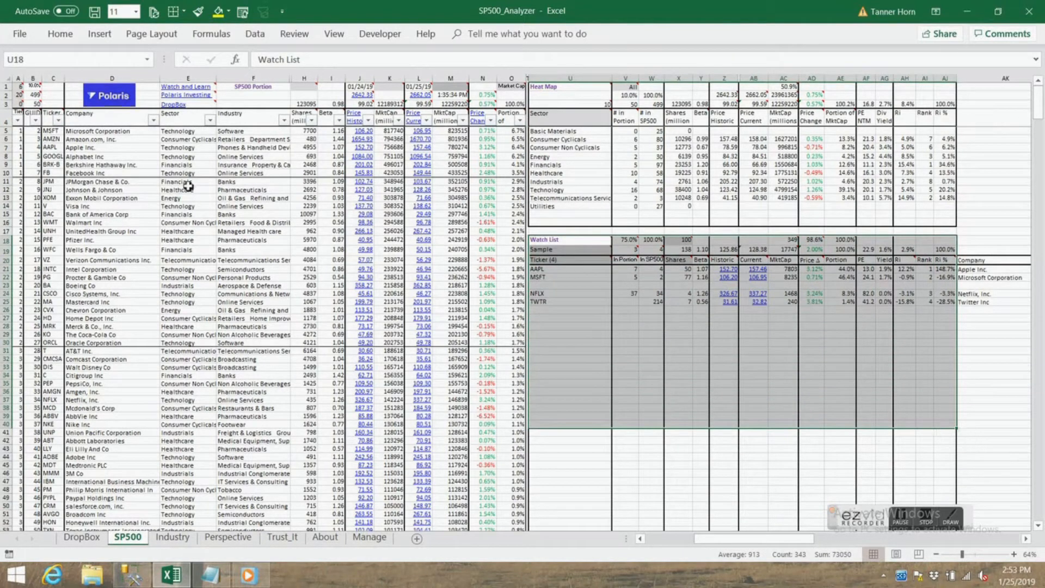
left_click_drag(32, 78, 517, 106)
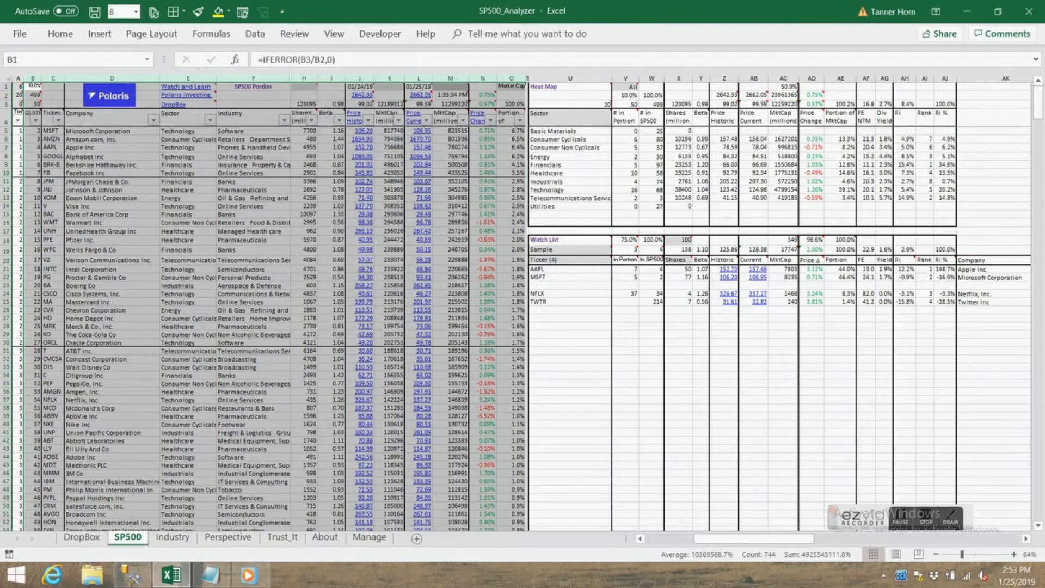
- Examine the sector grouping of Watch List tickers in column AL, including the Technology row and its percentage formula in AM12
left_click(902, 522)
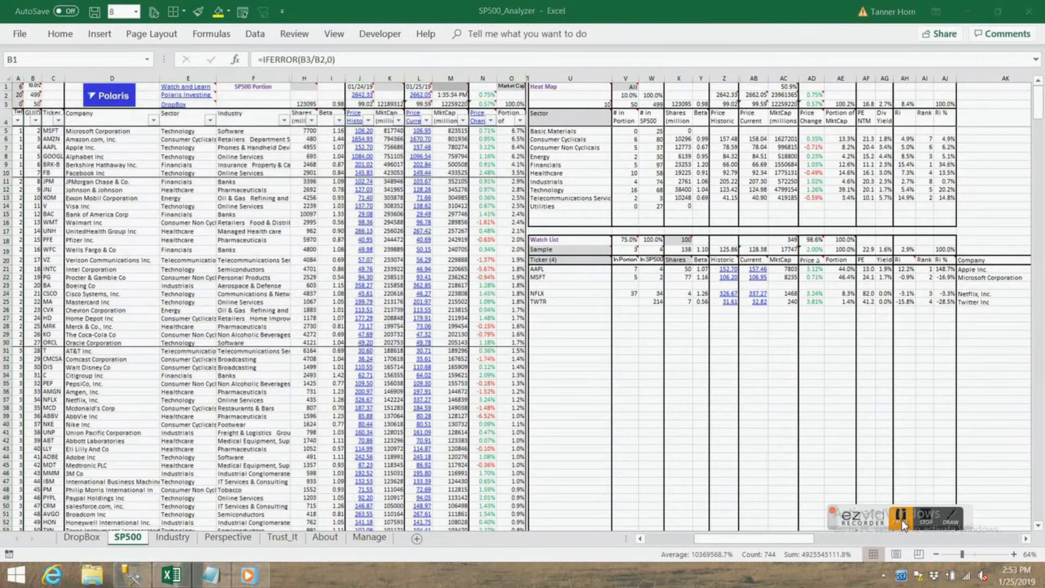
left_click(793, 540)
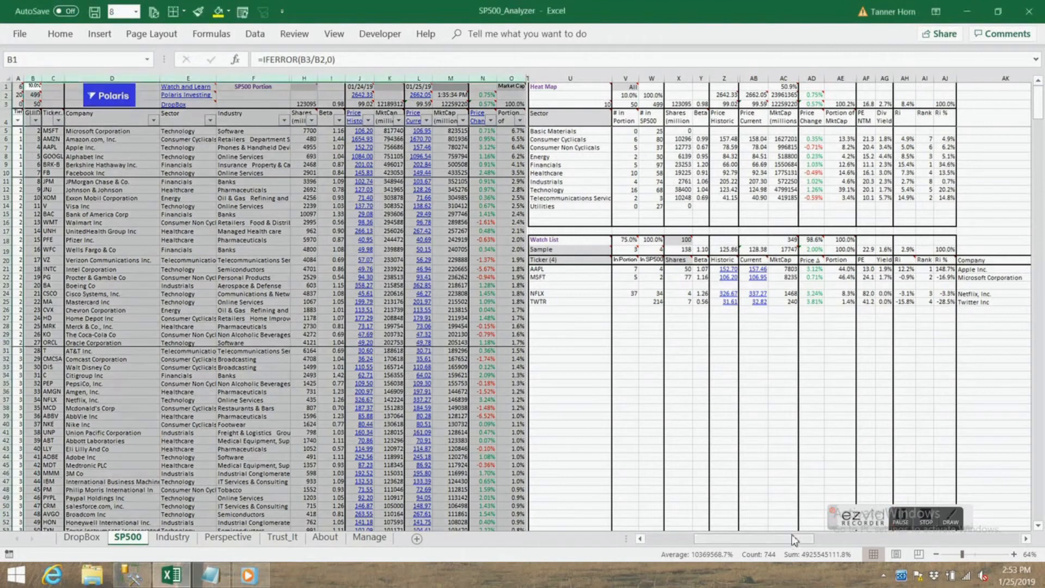
left_click(725, 408)
left_click_drag(748, 538, 870, 551)
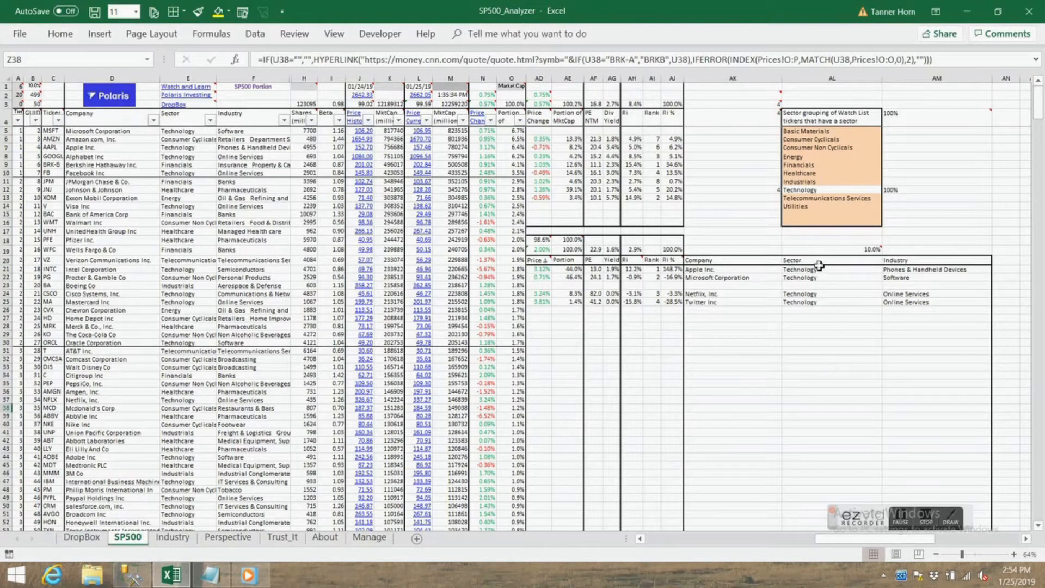
left_click_drag(803, 132, 807, 206)
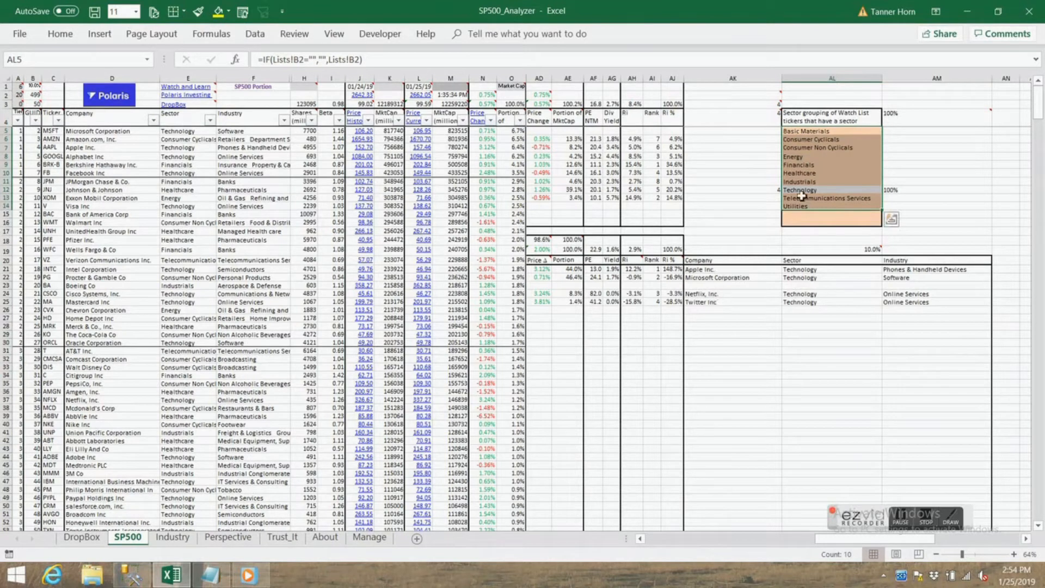
left_click(773, 191)
left_click(809, 192)
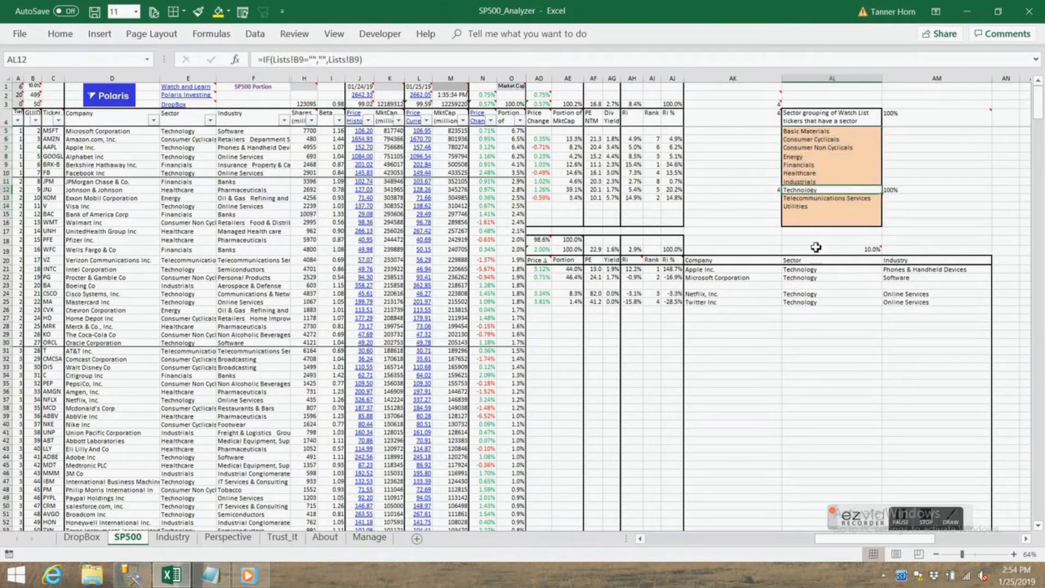
left_click(895, 191)
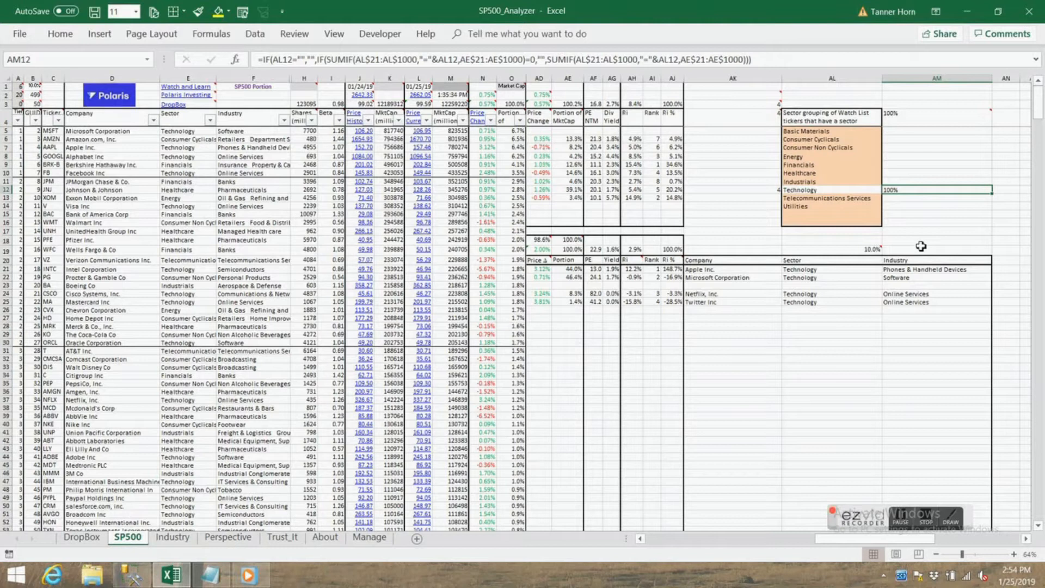
left_click_drag(816, 132, 812, 182)
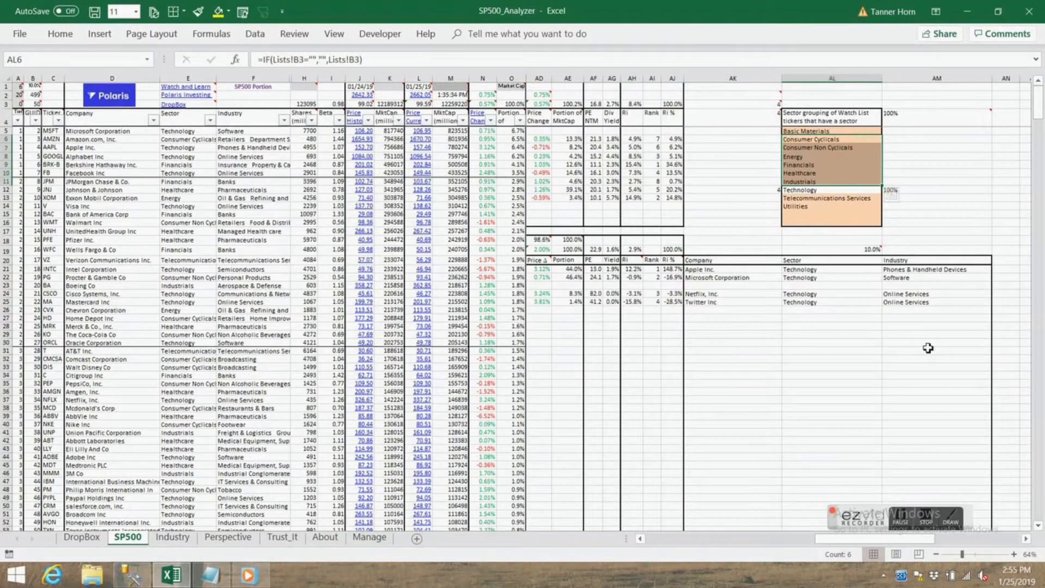
- Clear the Watch List area by choosing None as the list in U19, and acknowledge the notice
left_click_drag(901, 538, 756, 542)
left_click(598, 249)
left_click(657, 250)
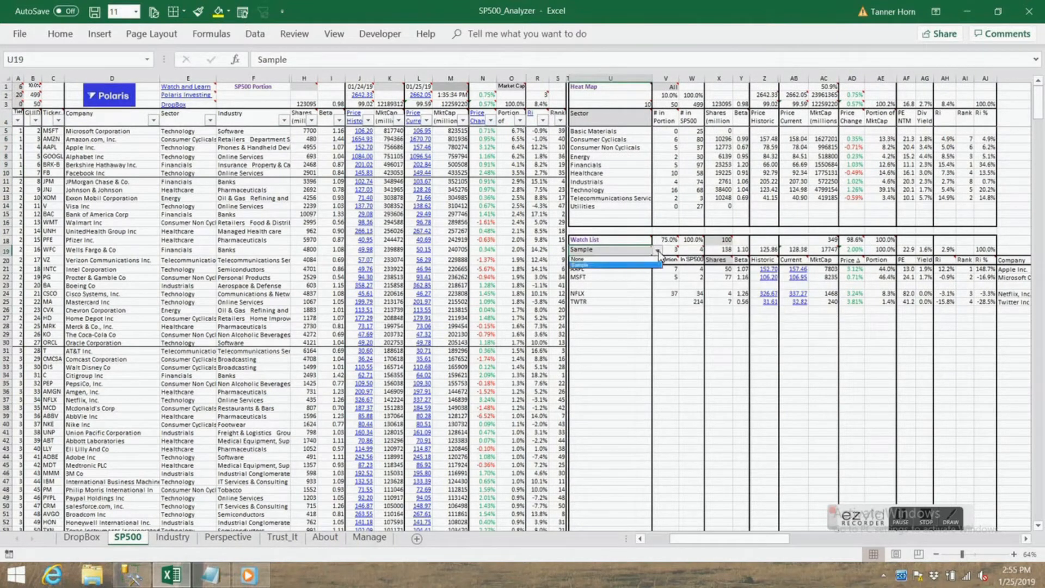
left_click(593, 260)
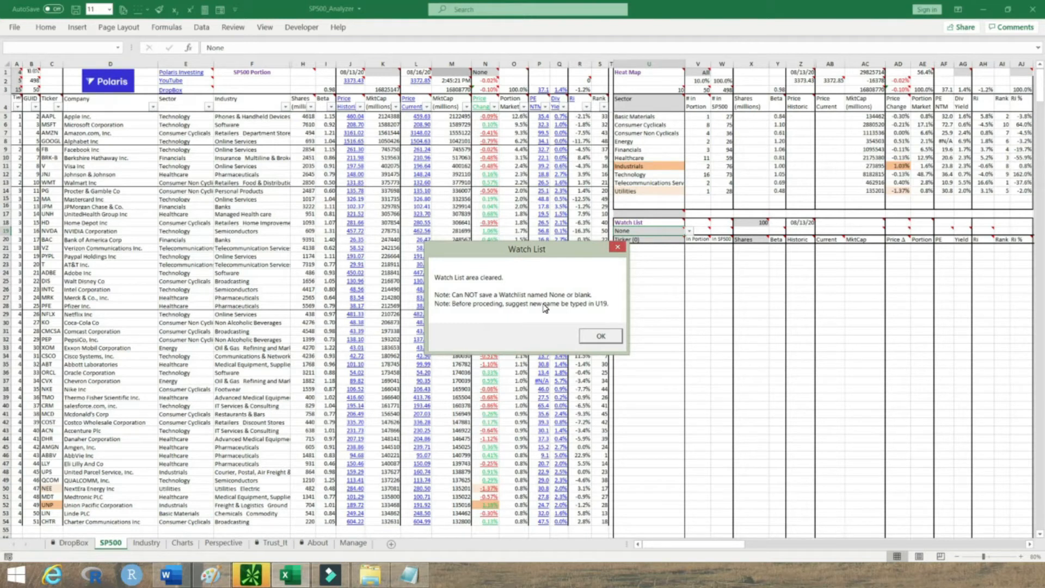
left_click(597, 334)
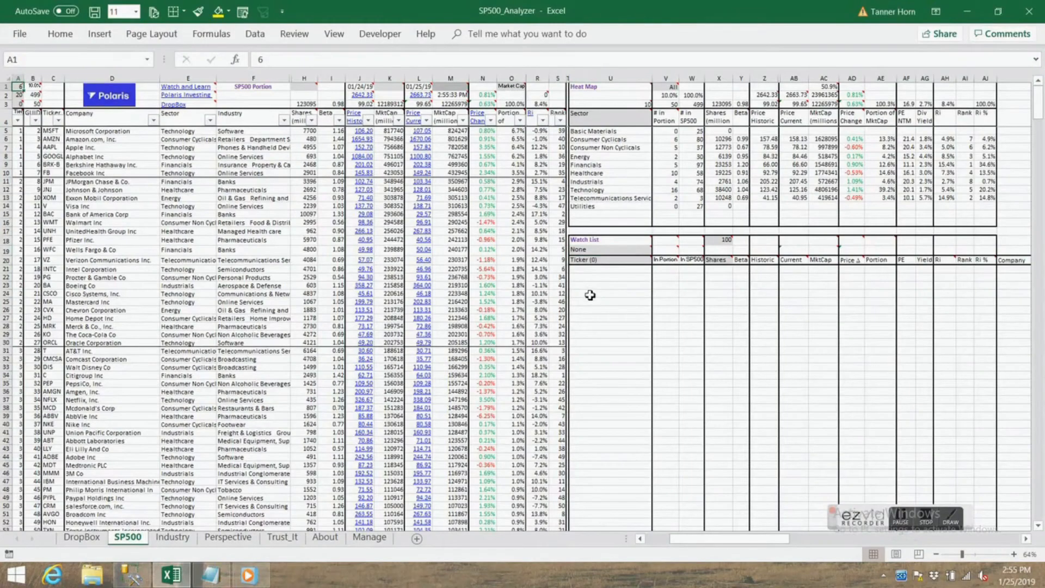
- Enter the tickers SPLK in U24 and GM in U25 of the Watch List
left_click(590, 295)
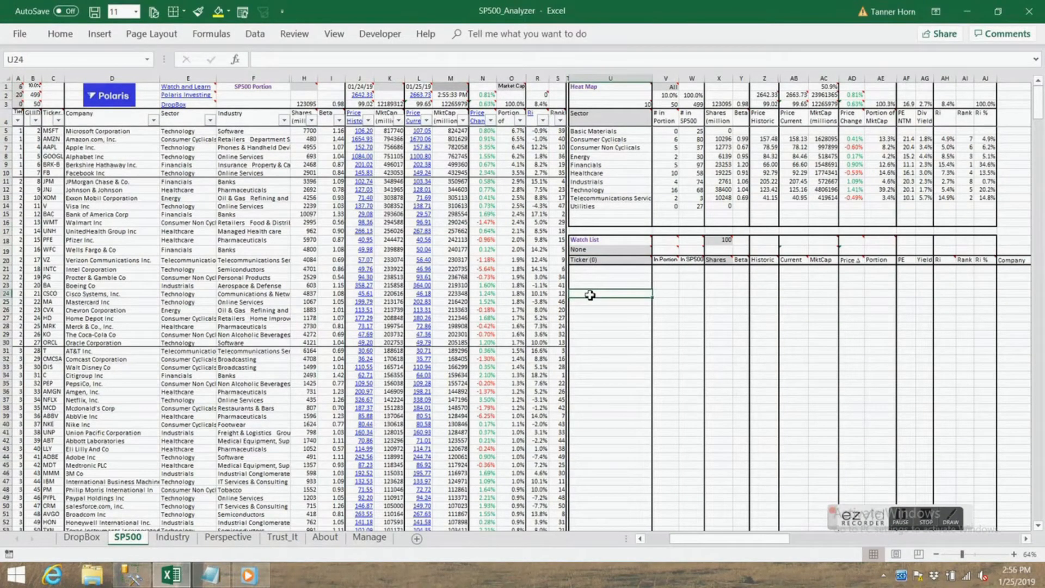
type("SPLK")
key("Return")
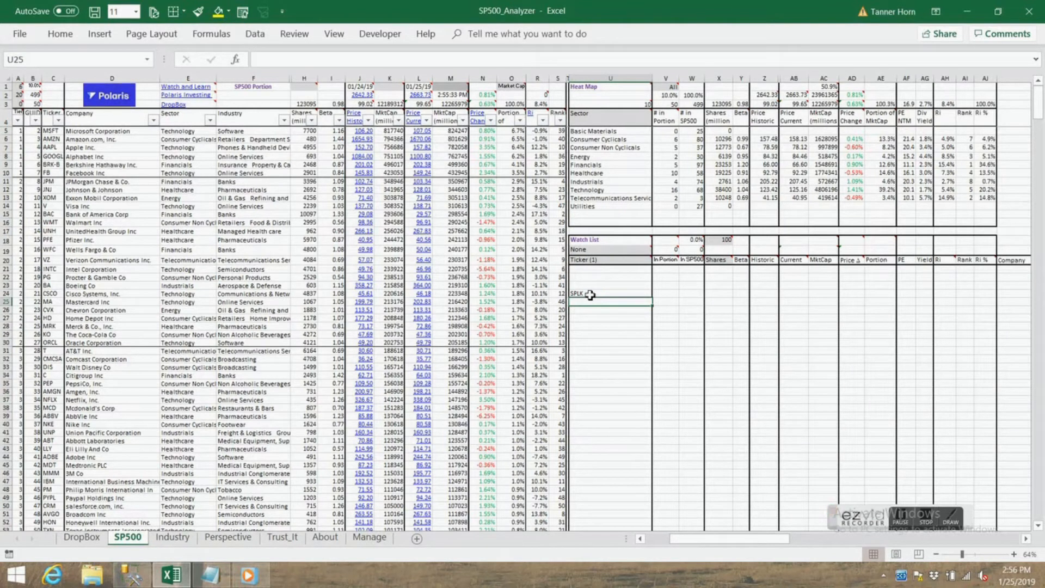
type("GM")
key("Return")
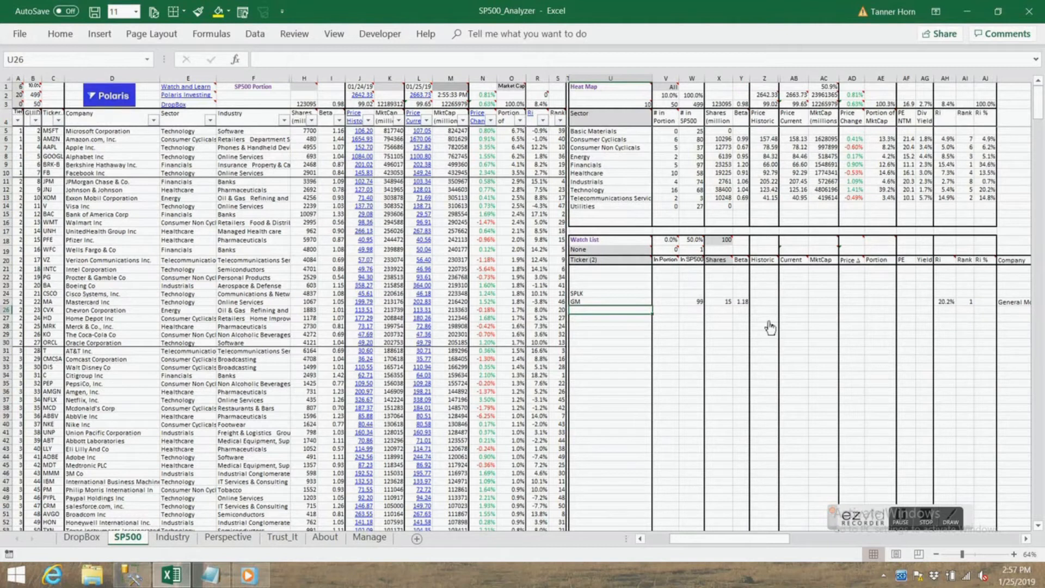
- Inspect the shares formula for GM in X25, and add the ticker PG to the Watch List in U26
left_click(727, 302)
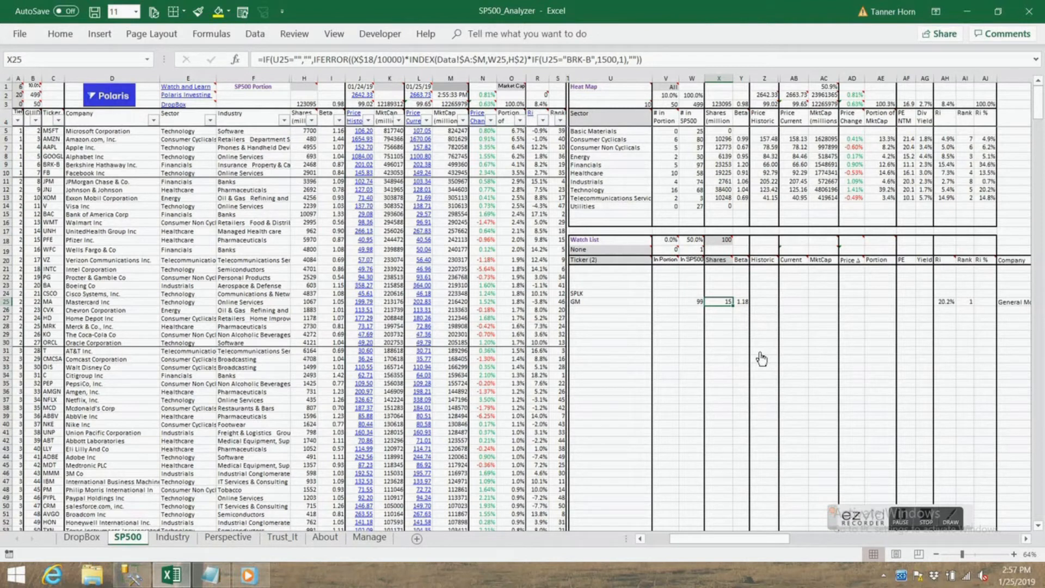
left_click(595, 302)
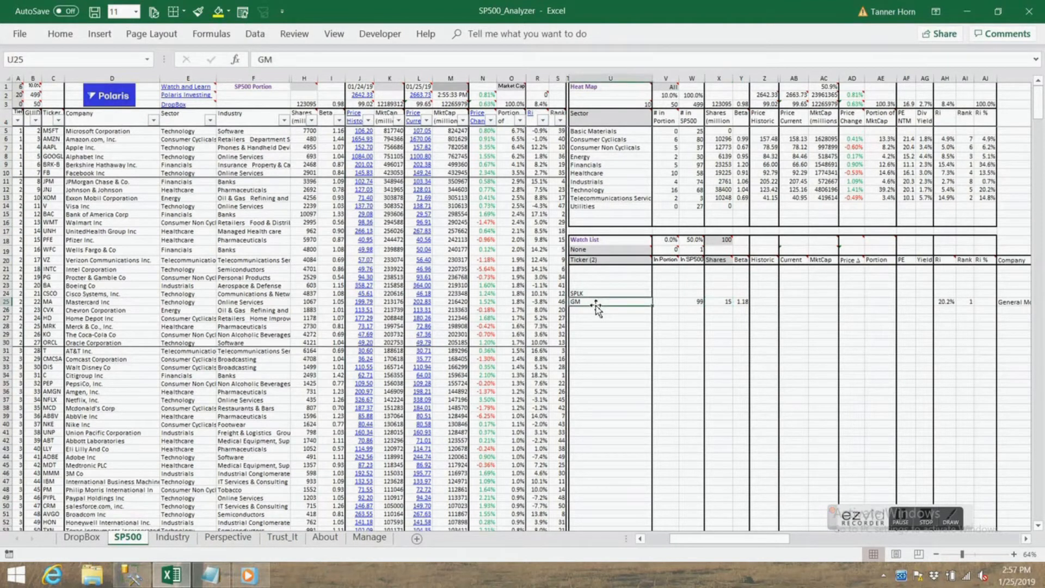
left_click(724, 303)
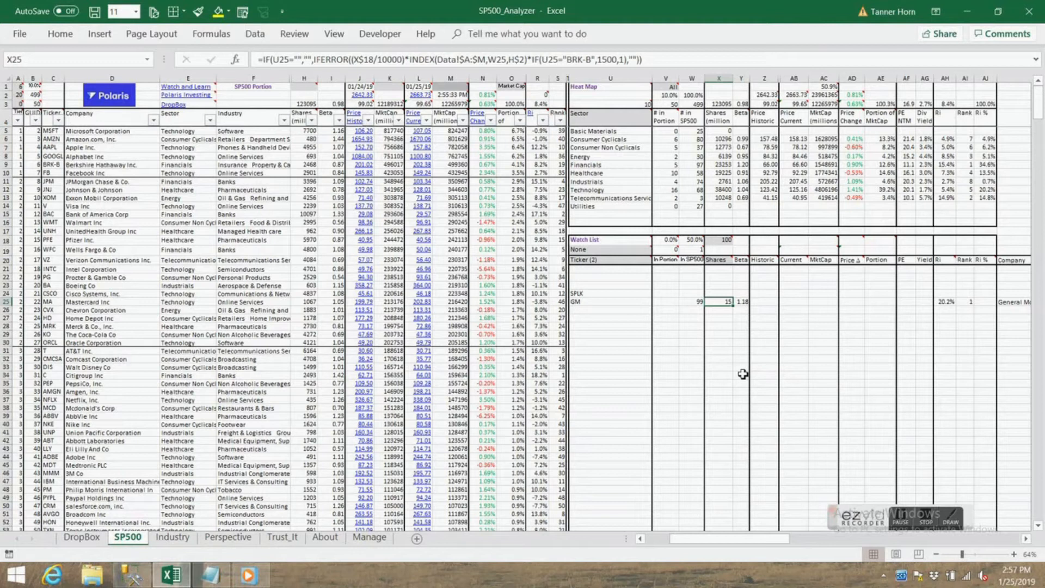
left_click(582, 311)
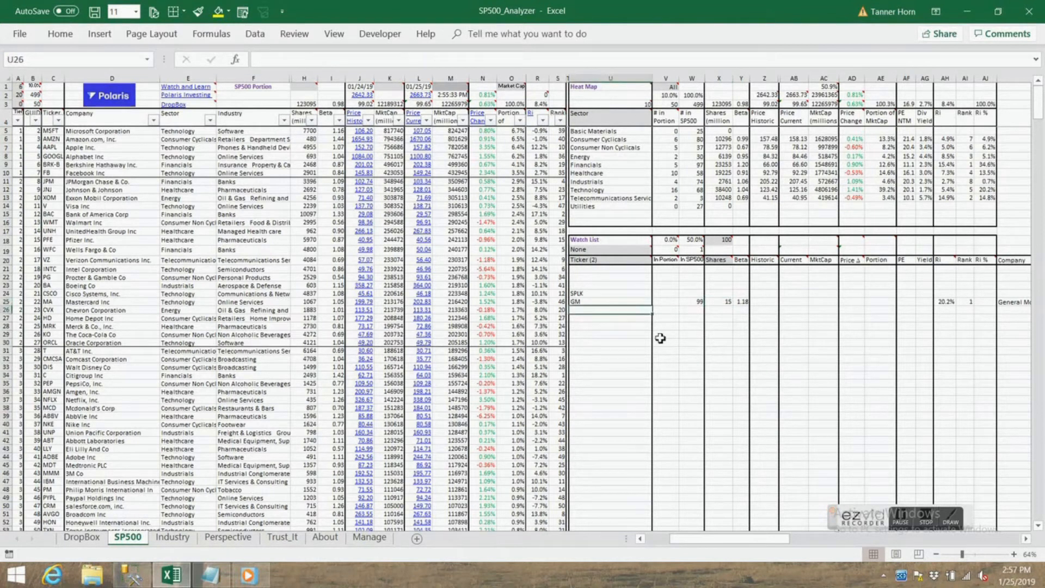
type("PG")
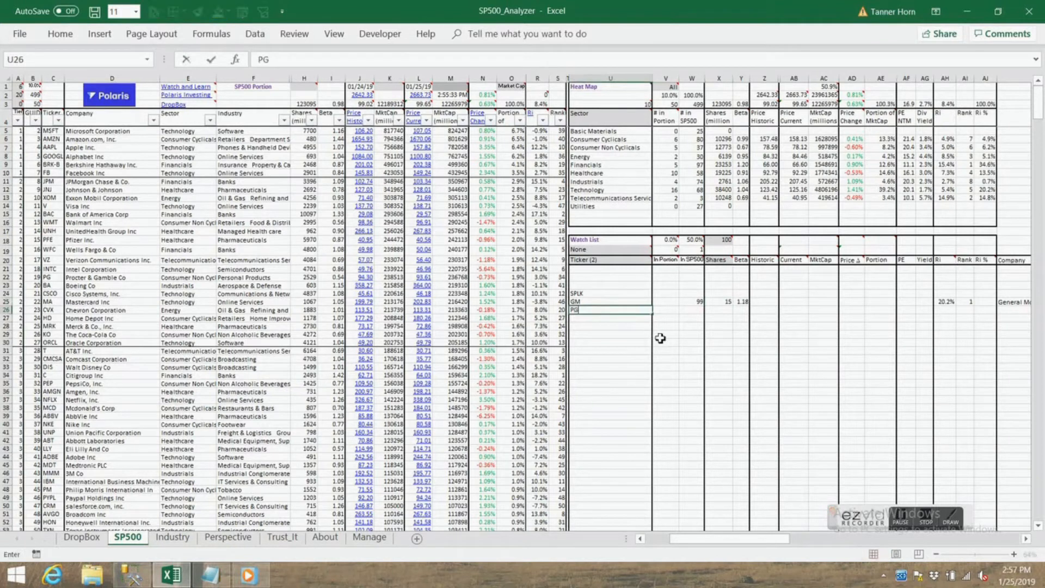
key("Return")
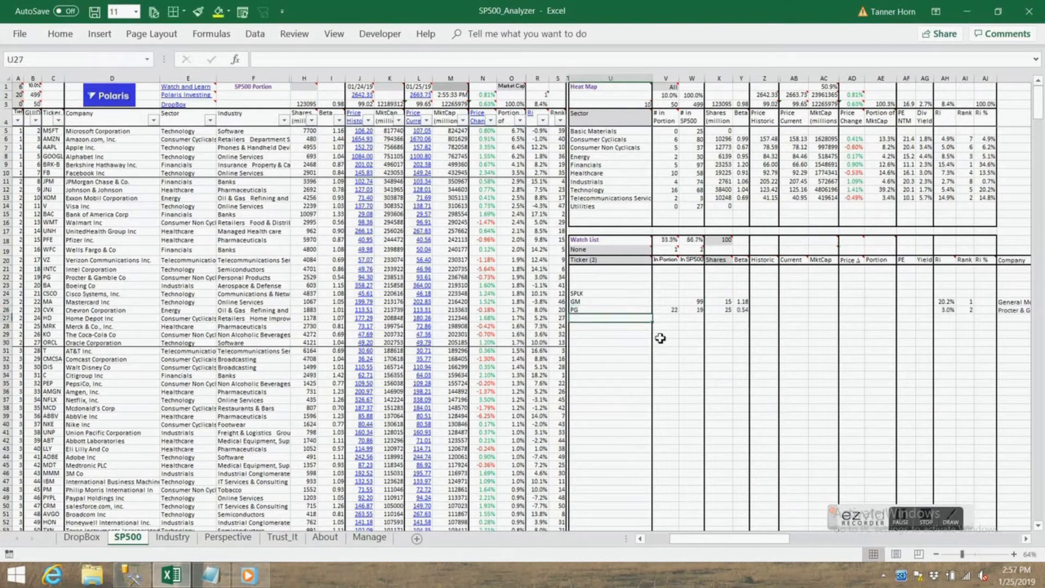
- Check the shares formula for PG, and set the Watch List's shares factor in X18 to 80
left_click(723, 310)
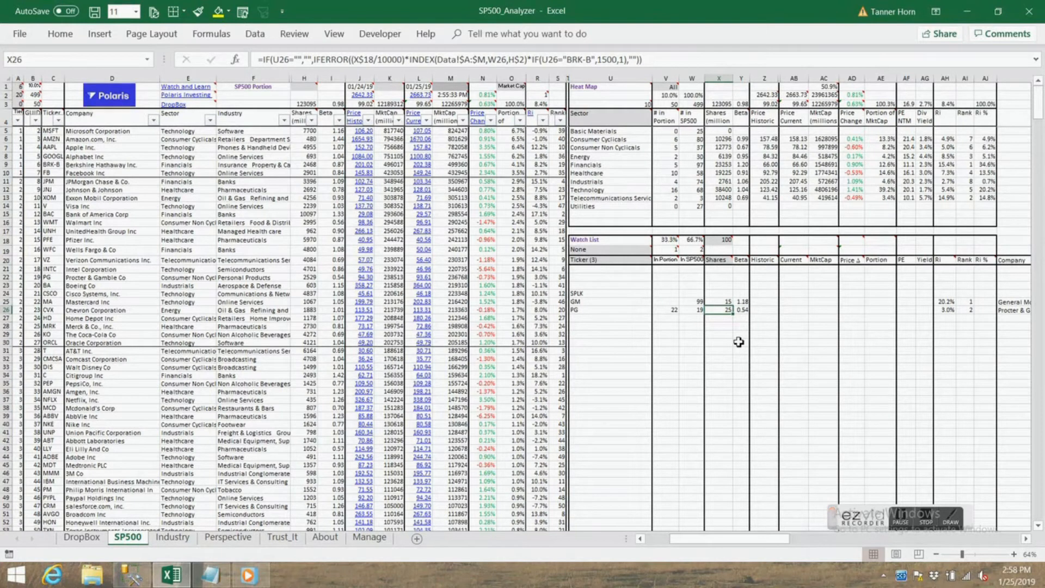
left_click(727, 240)
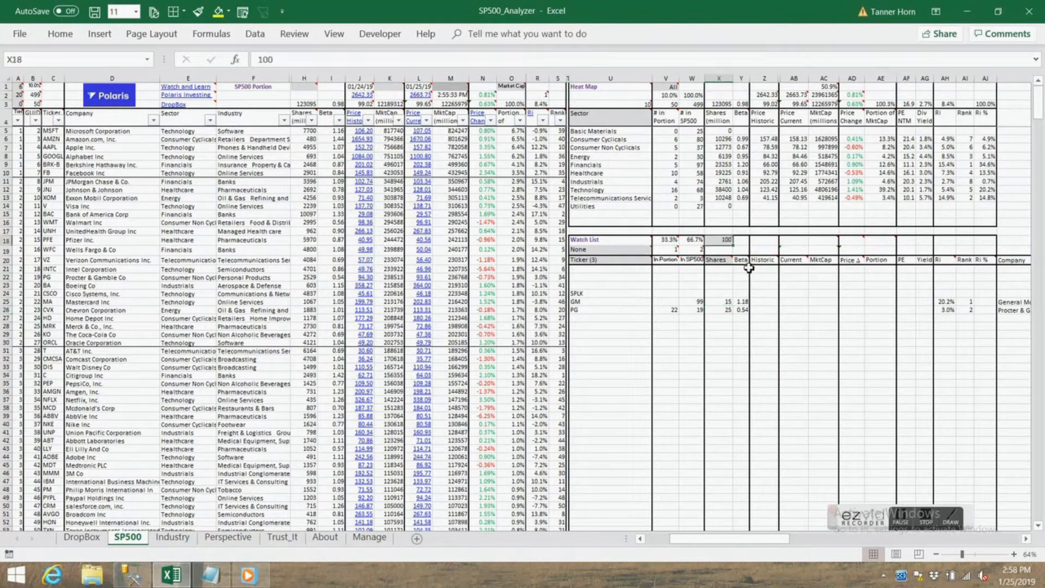
type("80")
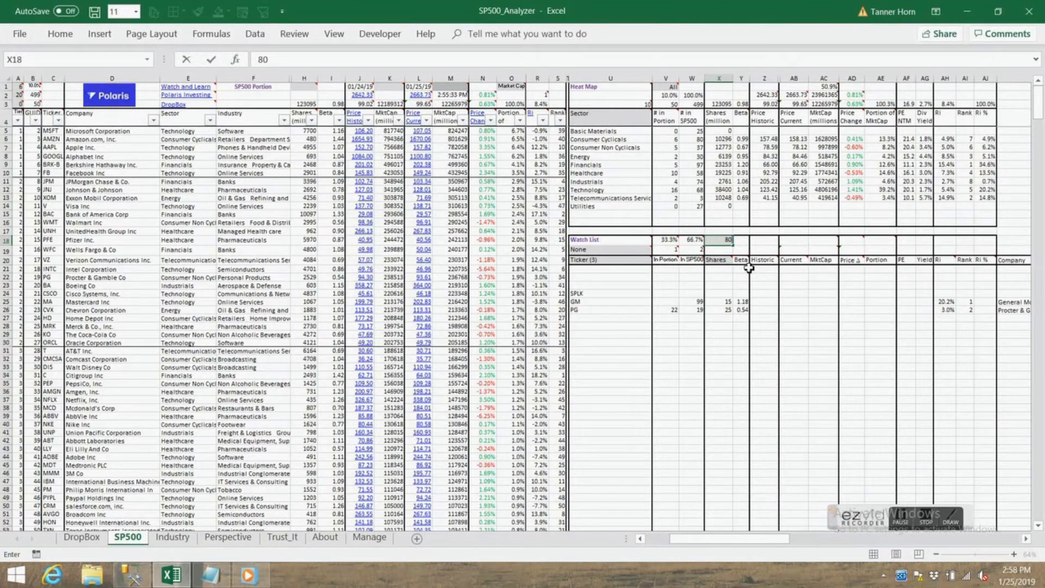
key("Return")
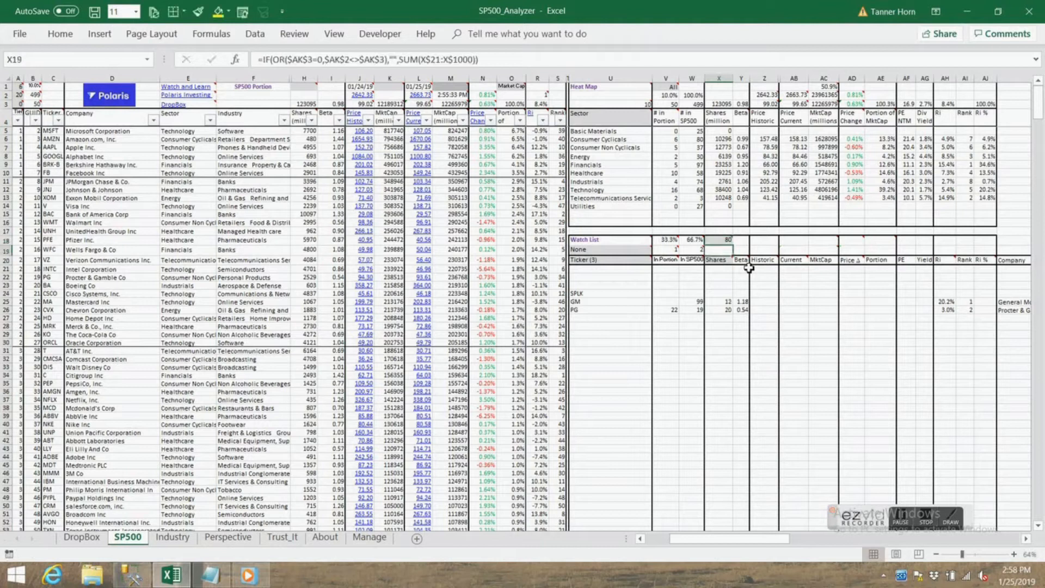
- Add the ticker IBM to the Watch List in U27
left_click(587, 320)
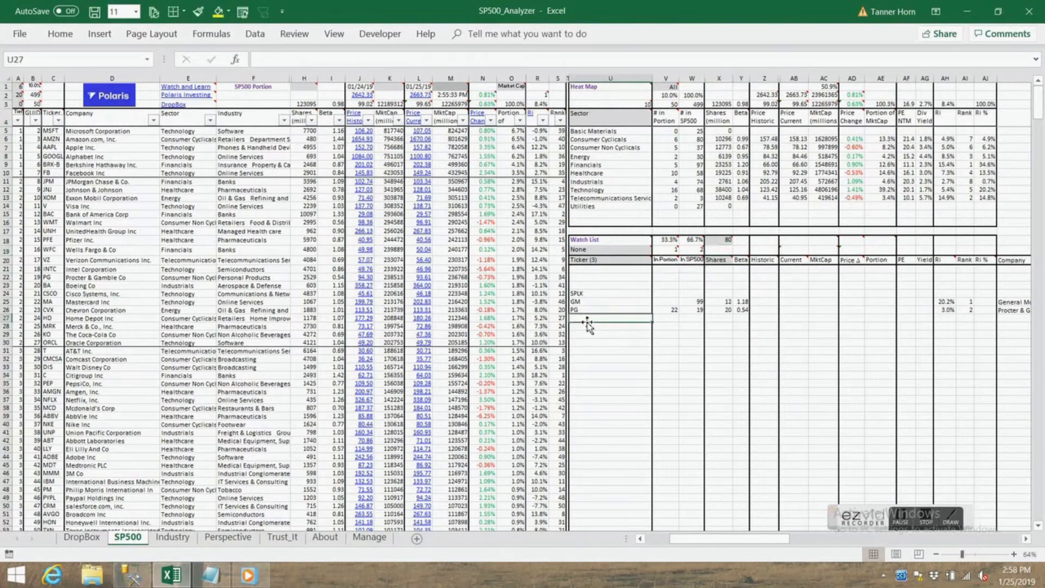
type("IBM")
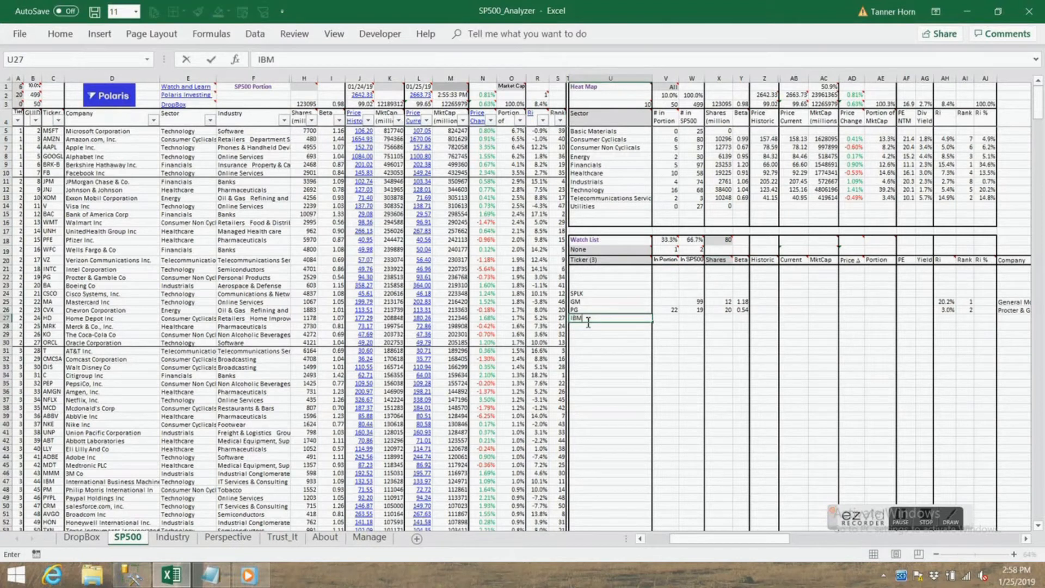
key("Return")
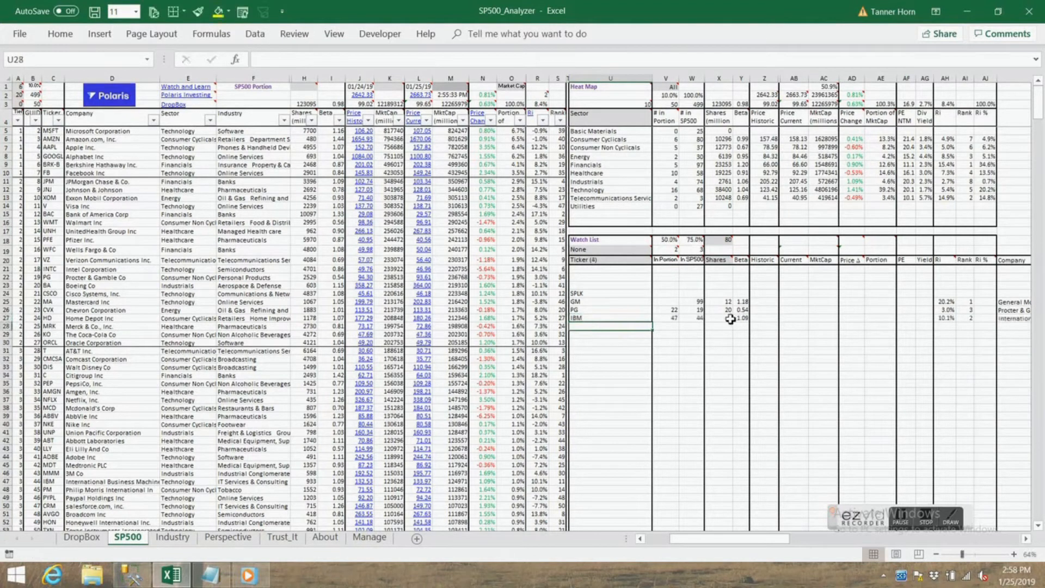
- Review the shares cells for GM, PG and IBM in the Watch List, and override IBM's shares in X27 with 10
left_click(727, 319)
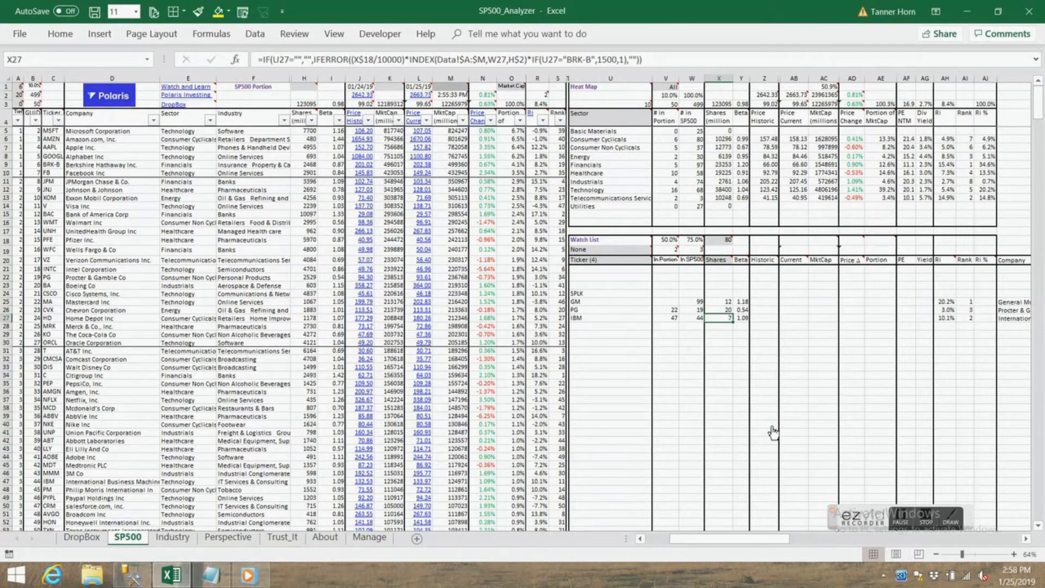
left_click_drag(720, 301, 727, 318)
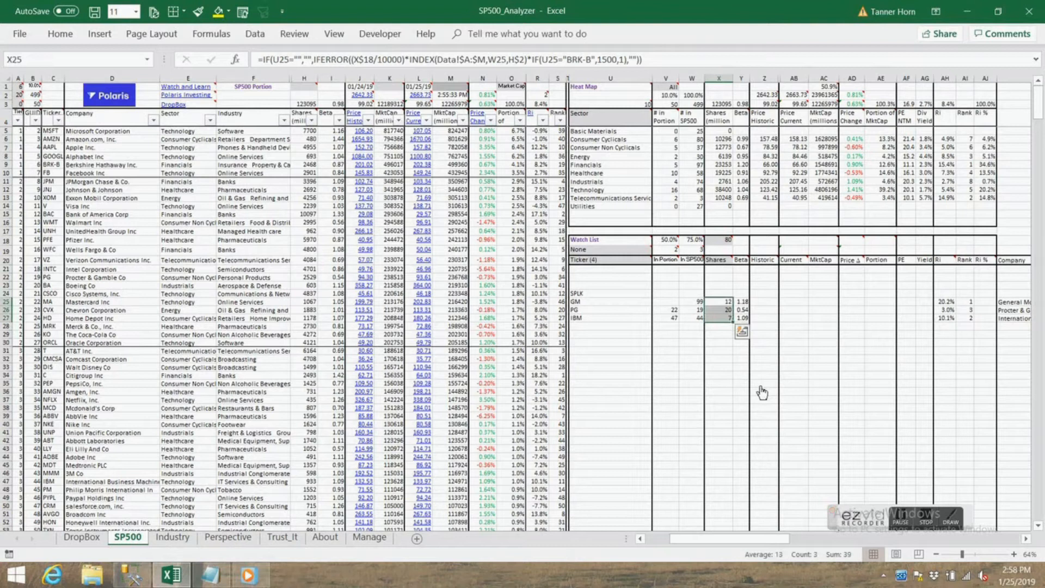
left_click(723, 319)
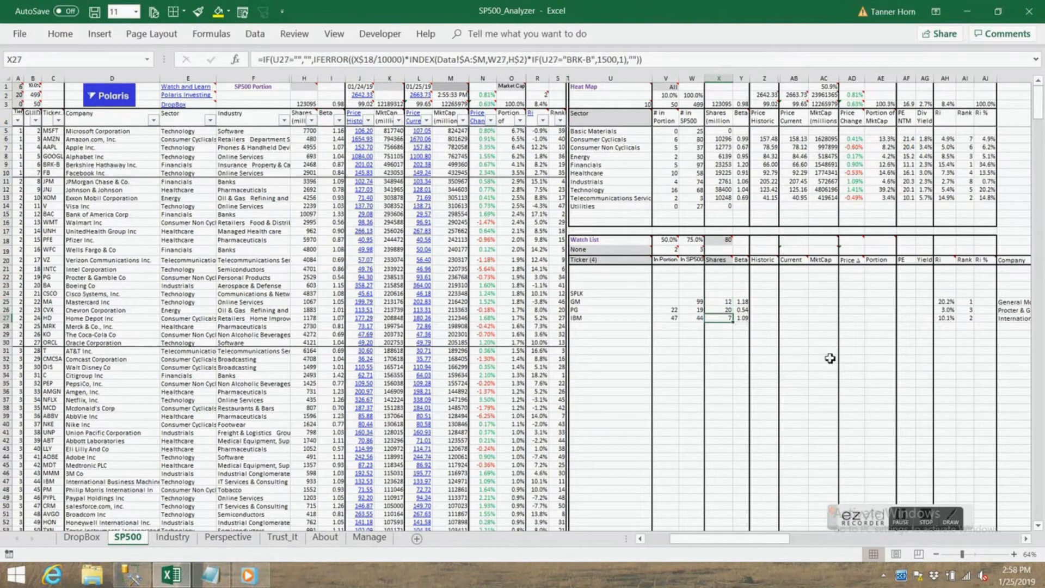
type("10")
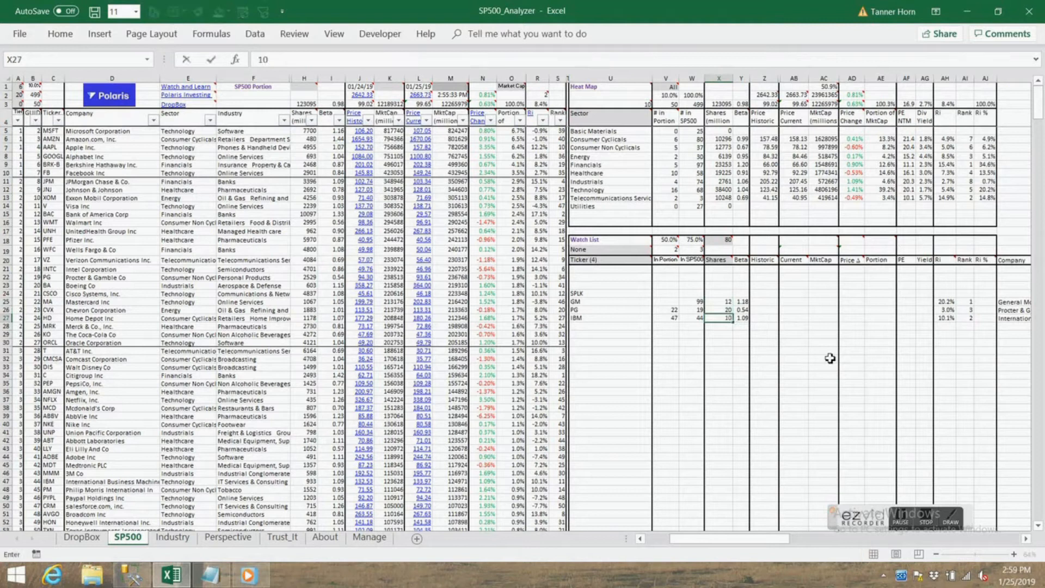
key("Return")
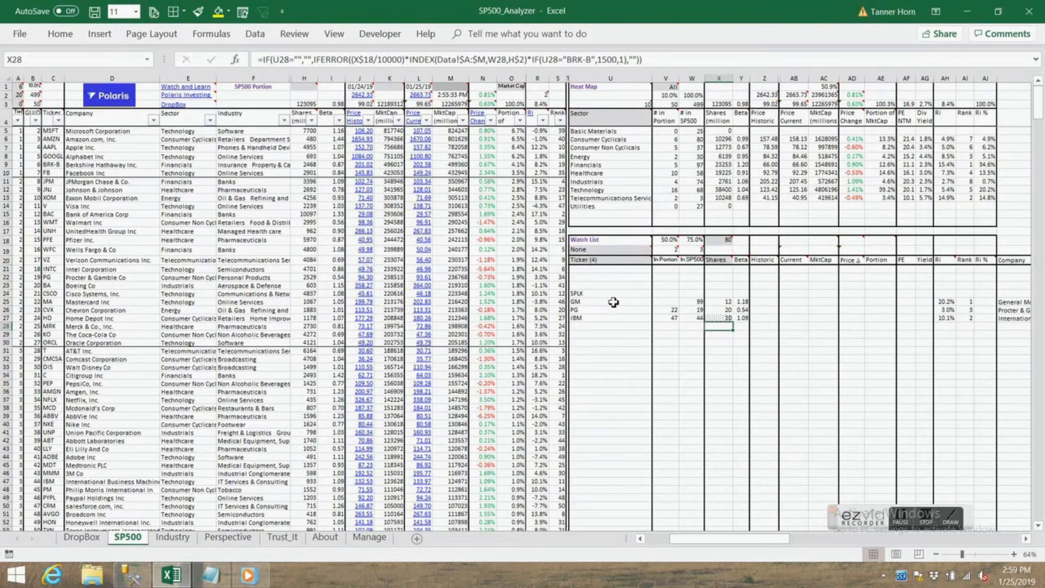
- Update the current market prices from cell M1, and review the Watch List tickers from SPLK to IBM
left_click_drag(587, 295, 587, 321)
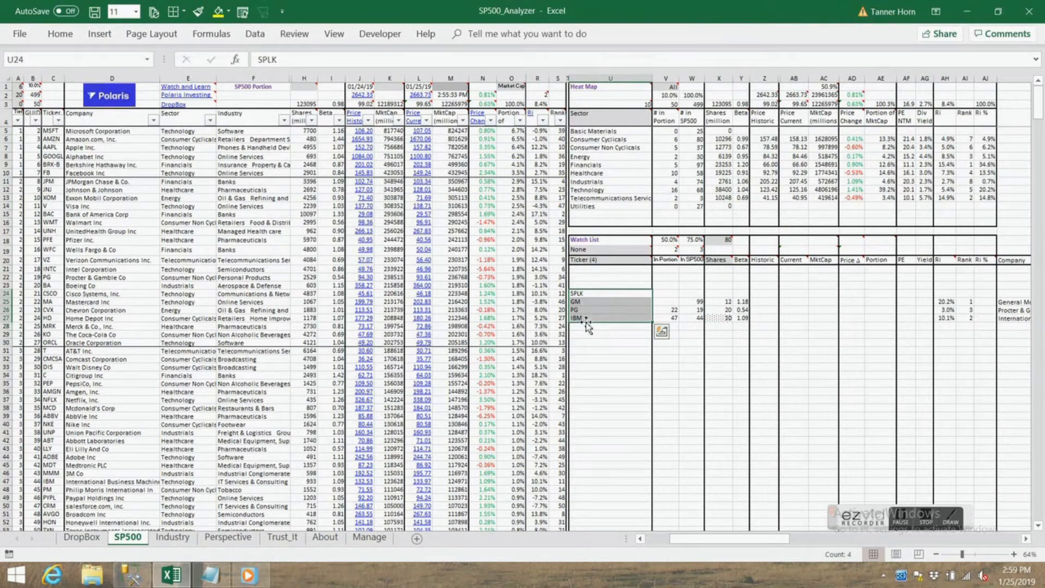
left_click(463, 86)
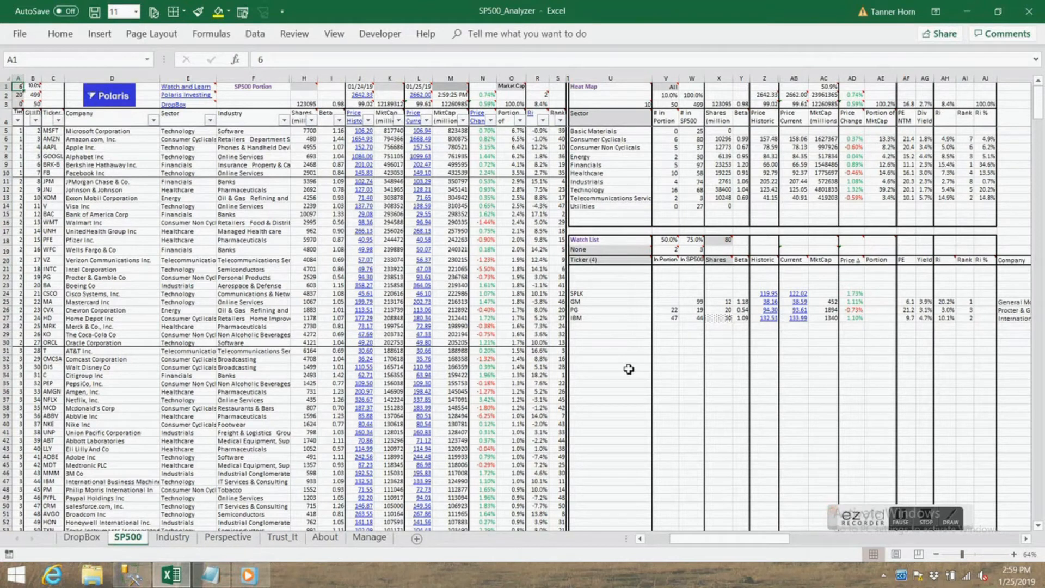
mouse_move(389, 88)
left_click_drag(589, 293, 609, 327)
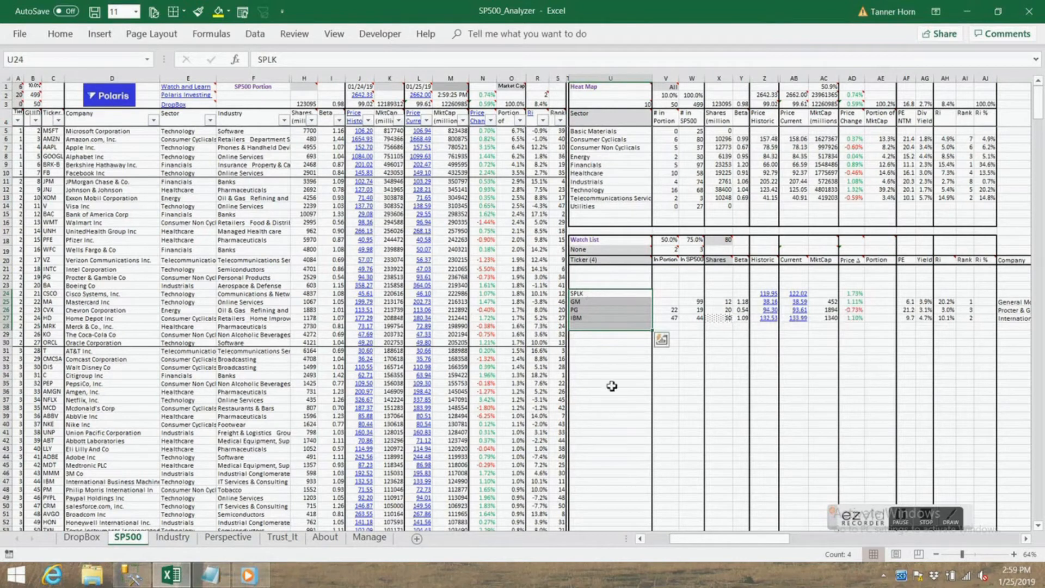
left_click(605, 297)
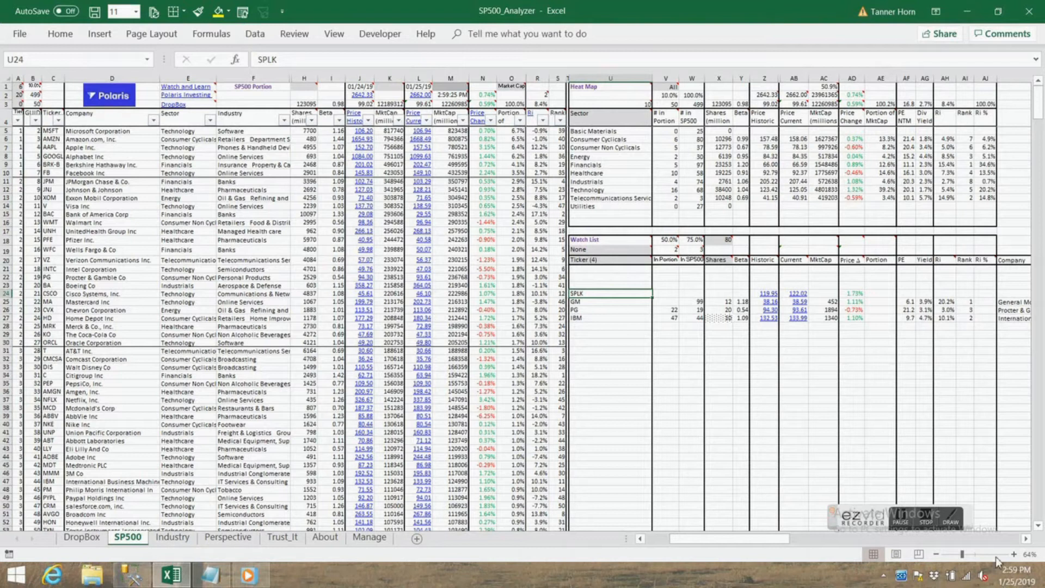
left_click(903, 521)
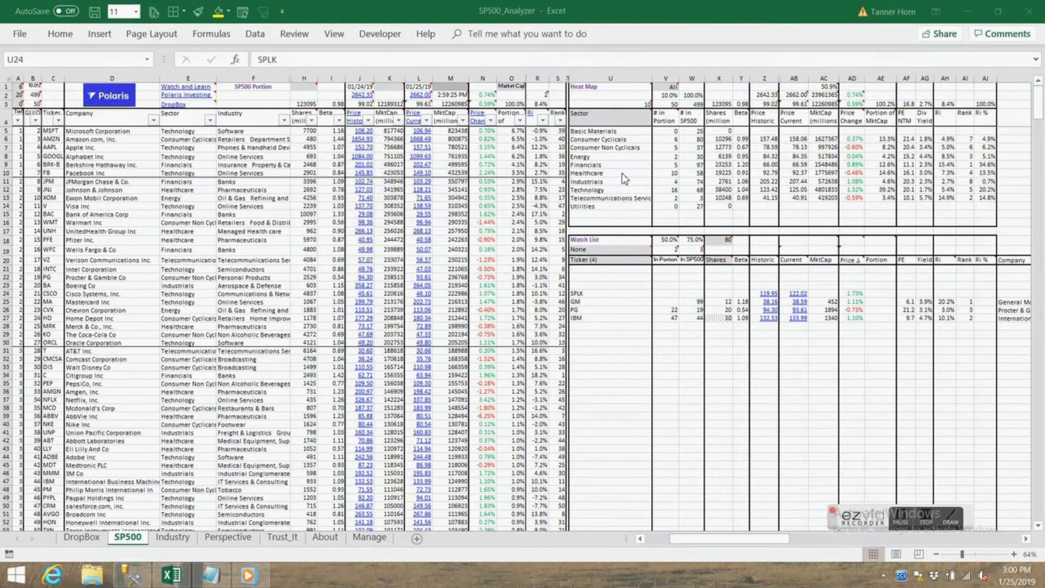
- Examine the ticker column U and the In Portion column V of the Watch List, including PG's formula in V26
left_click(610, 78)
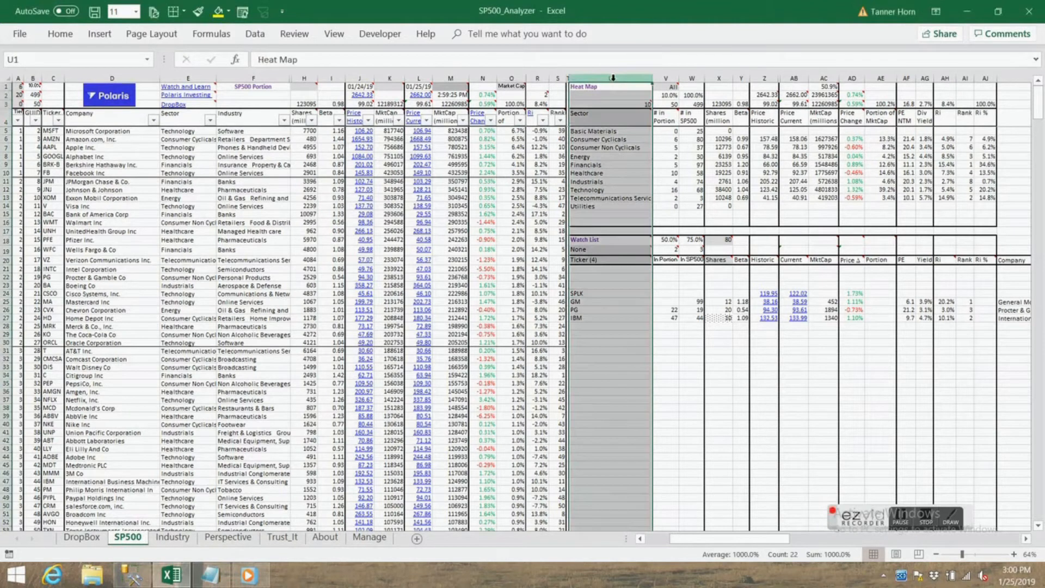
left_click(599, 293)
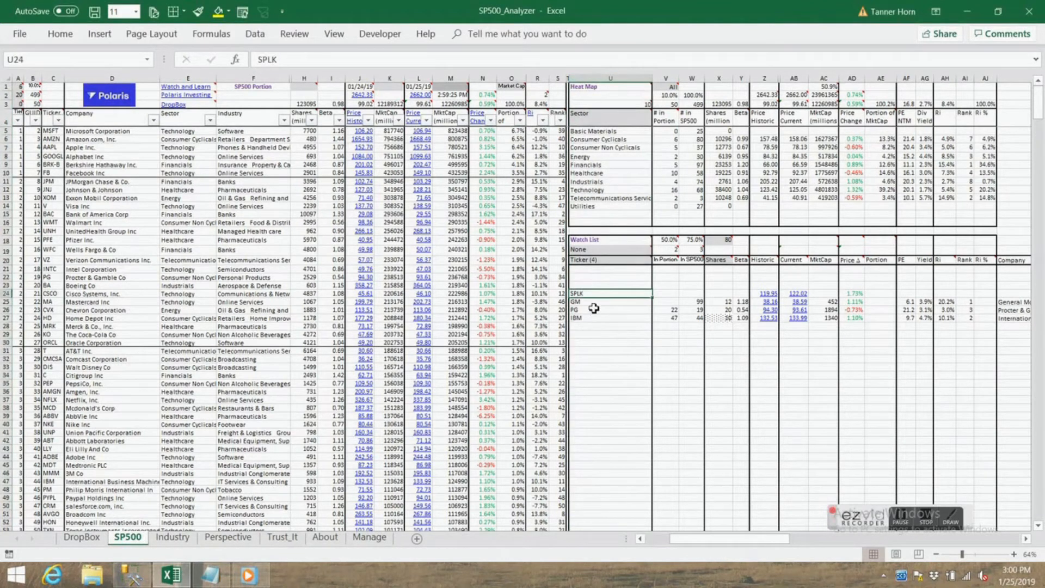
left_click(666, 78)
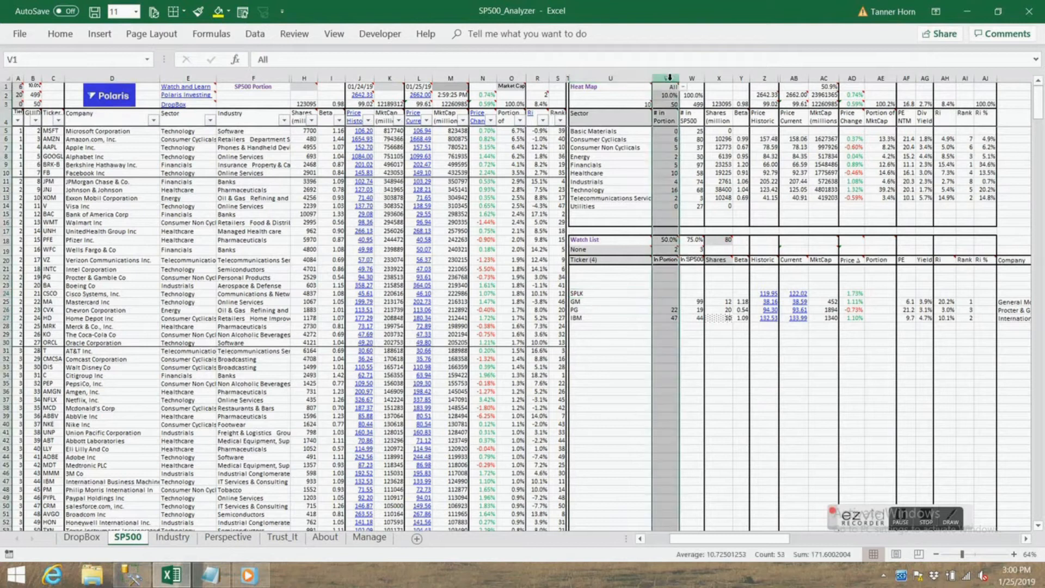
left_click(673, 309)
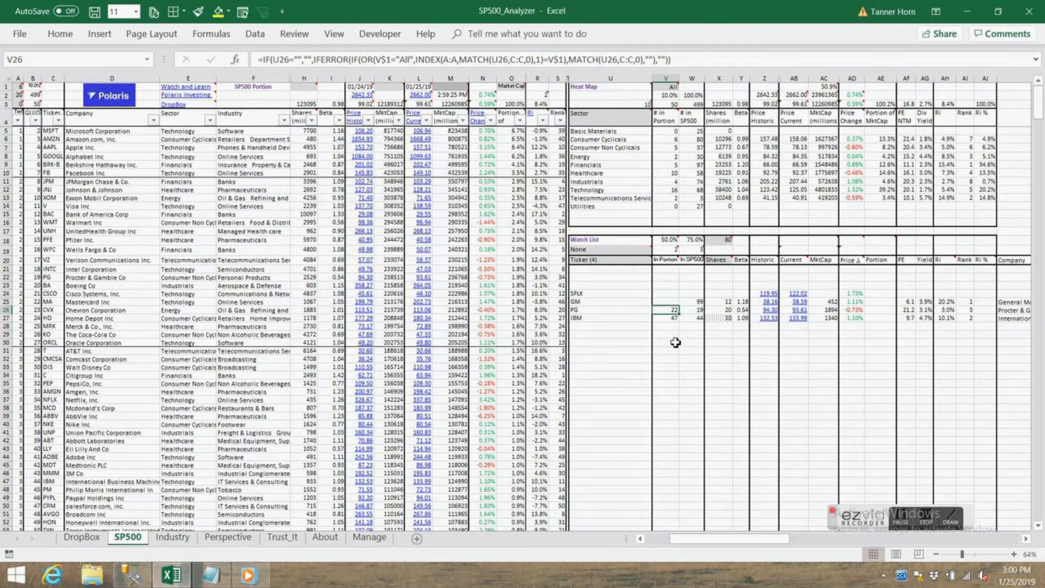
key("Left")
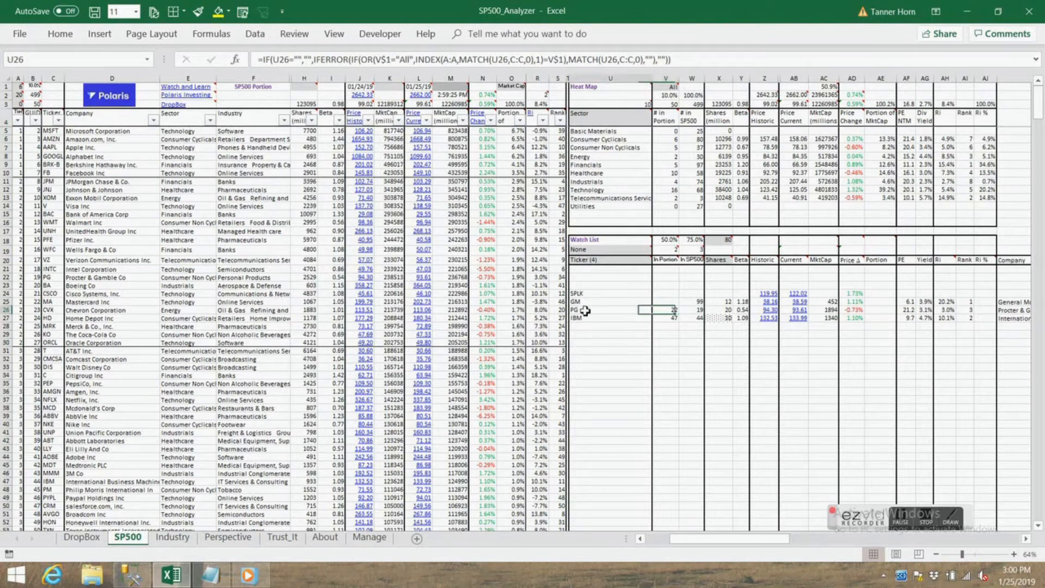
left_click(675, 310)
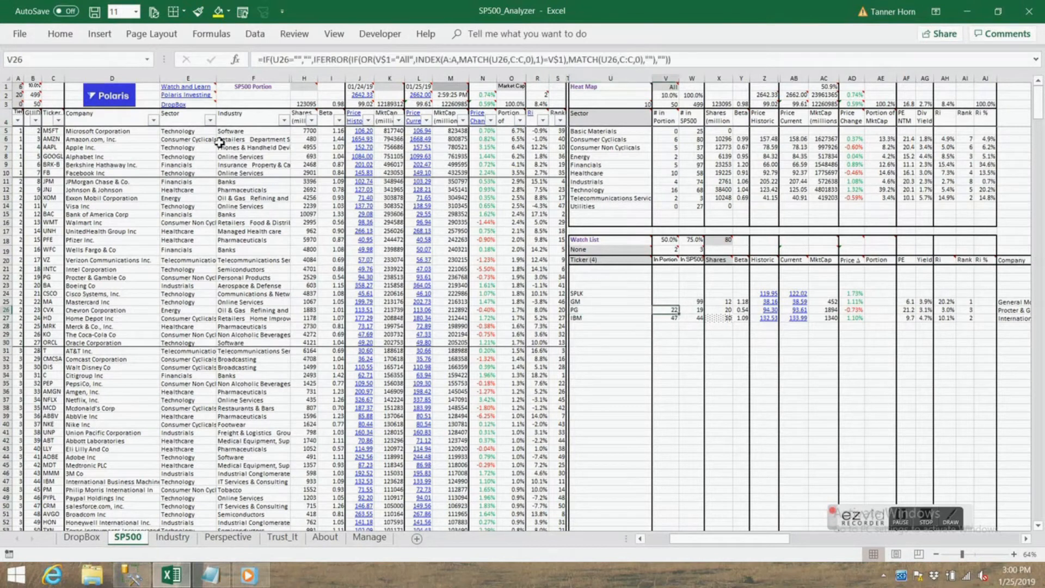
- Highlight the SP500 Portion columns D to S, and trace PG's In Portion value in V26 to its worksheet row 22
left_click_drag(86, 75, 592, 104)
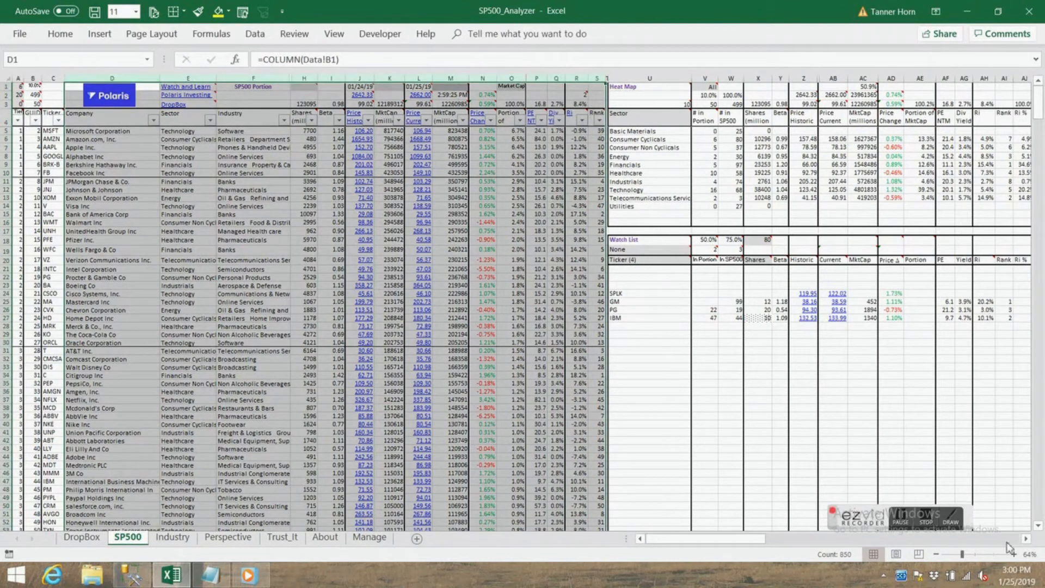
left_click_drag(758, 540, 792, 557)
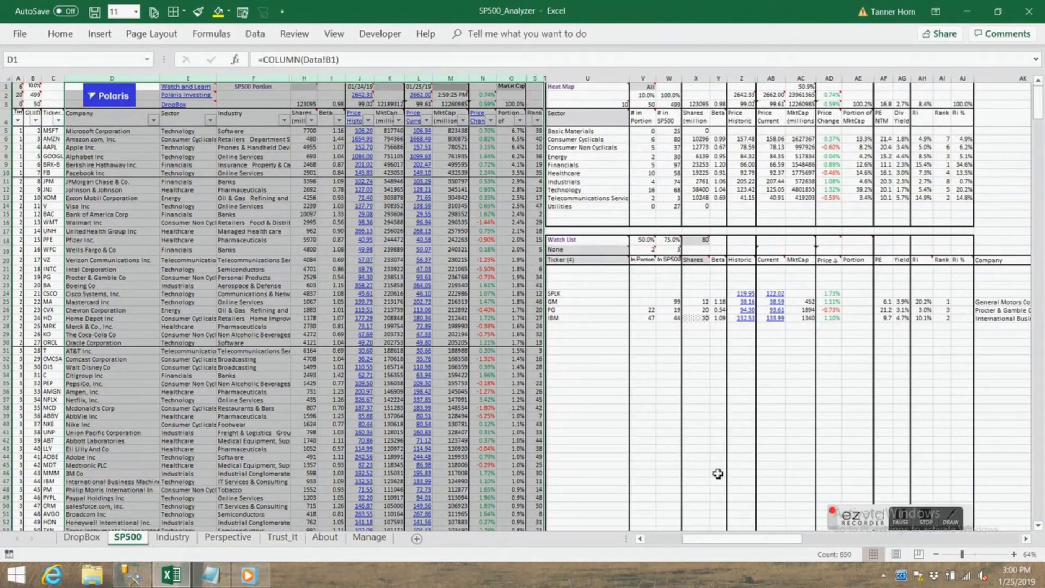
left_click(666, 386)
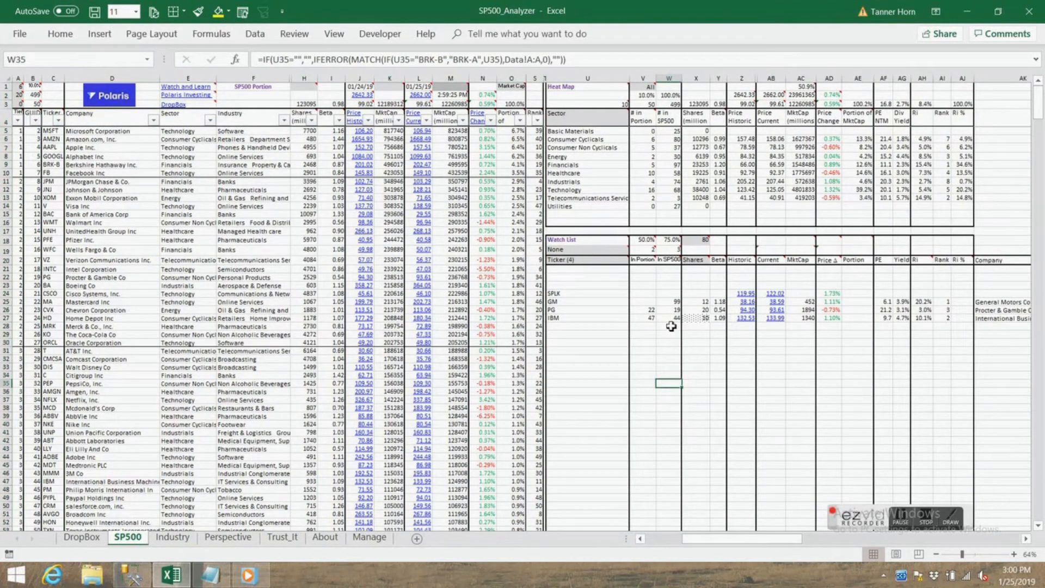
left_click(648, 309)
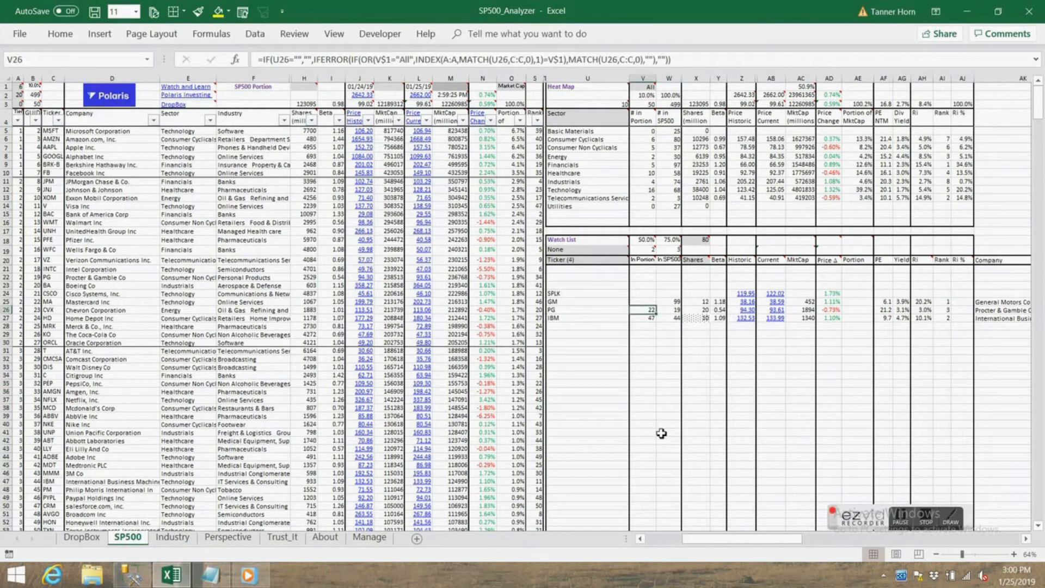
left_click(5, 277)
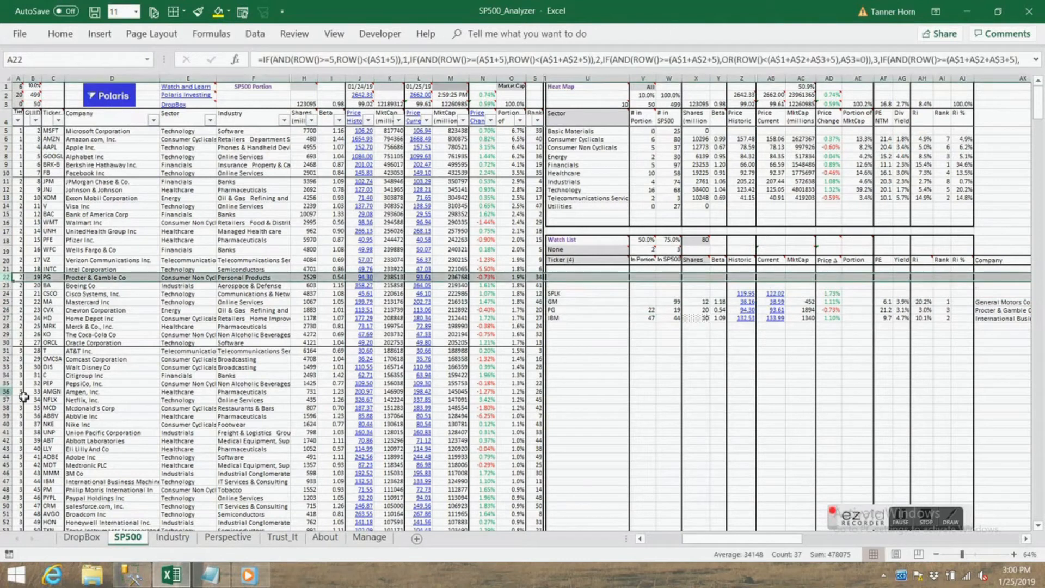
- Inspect the In Portion cells for IBM in V27 and for SPLK and GM in V24:V25
left_click(603, 360)
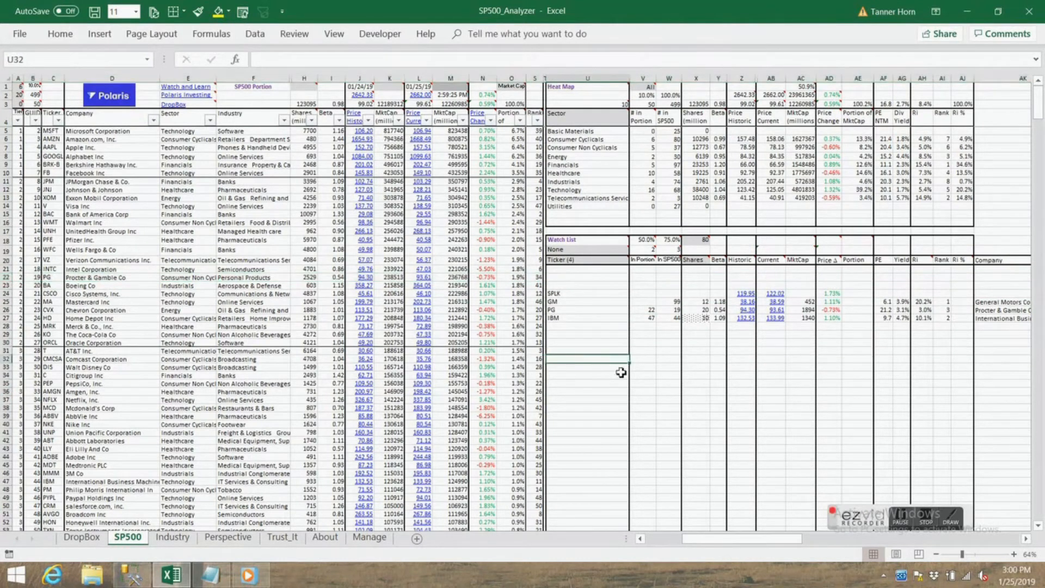
left_click(648, 319)
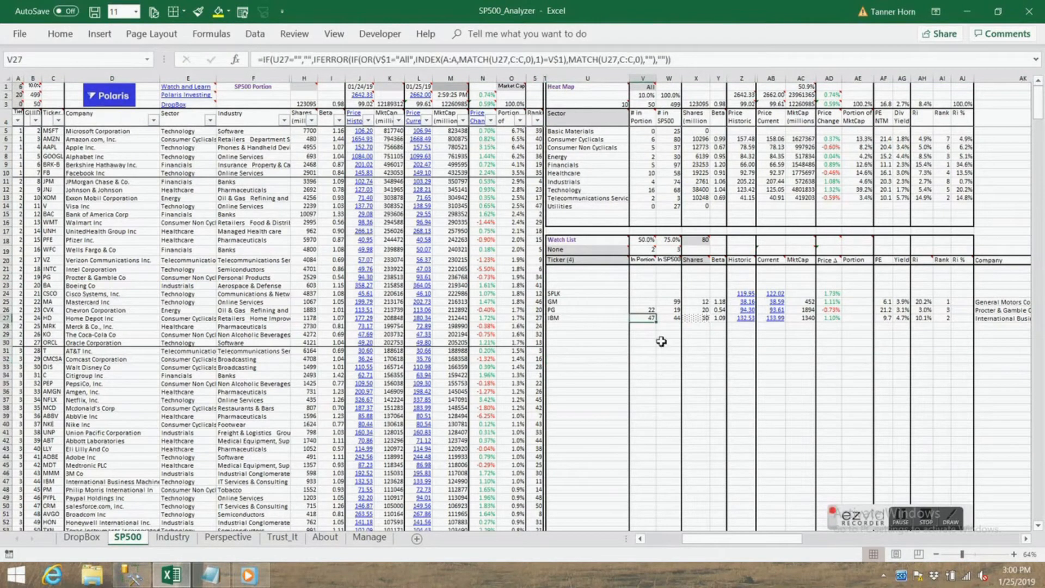
mouse_move(651, 296)
left_mouse_down()
mouse_move(648, 309)
mouse_move(649, 300)
left_mouse_up()
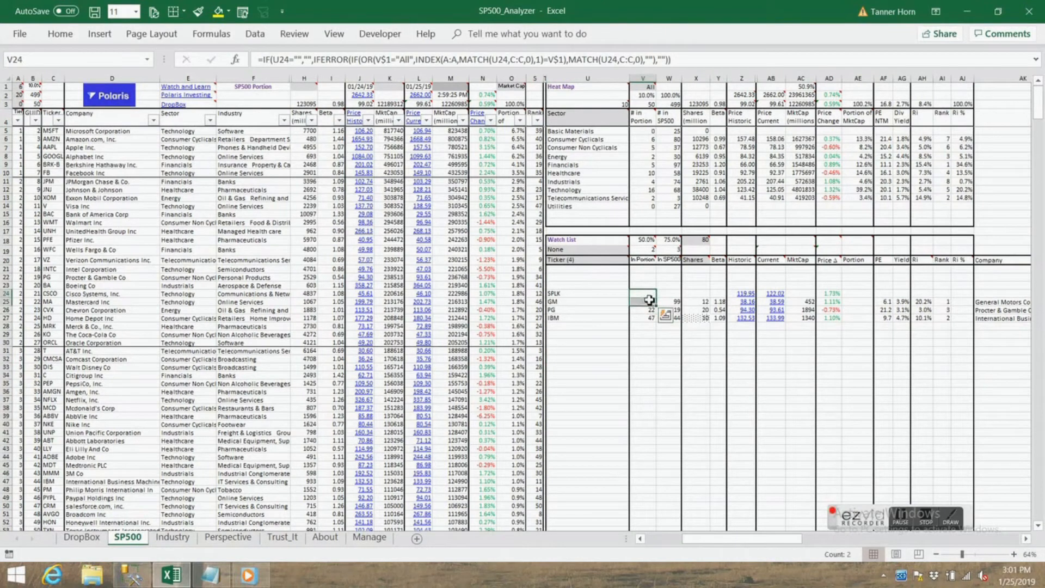
- Examine the In SP500 column W, comparing the SPLK and GM cells with GM's In Portion cell in V25
left_click(669, 78)
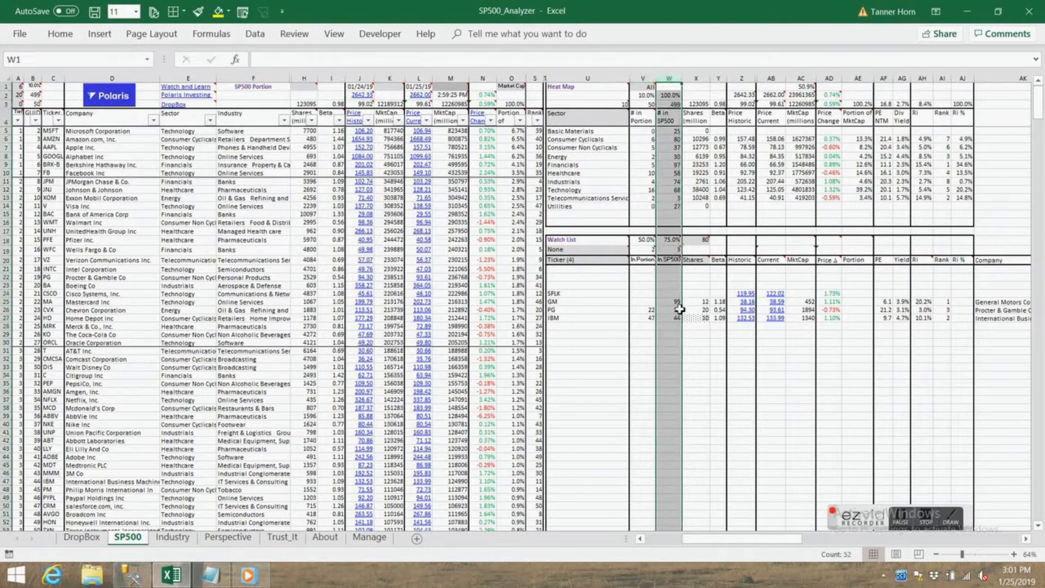
left_click(669, 294)
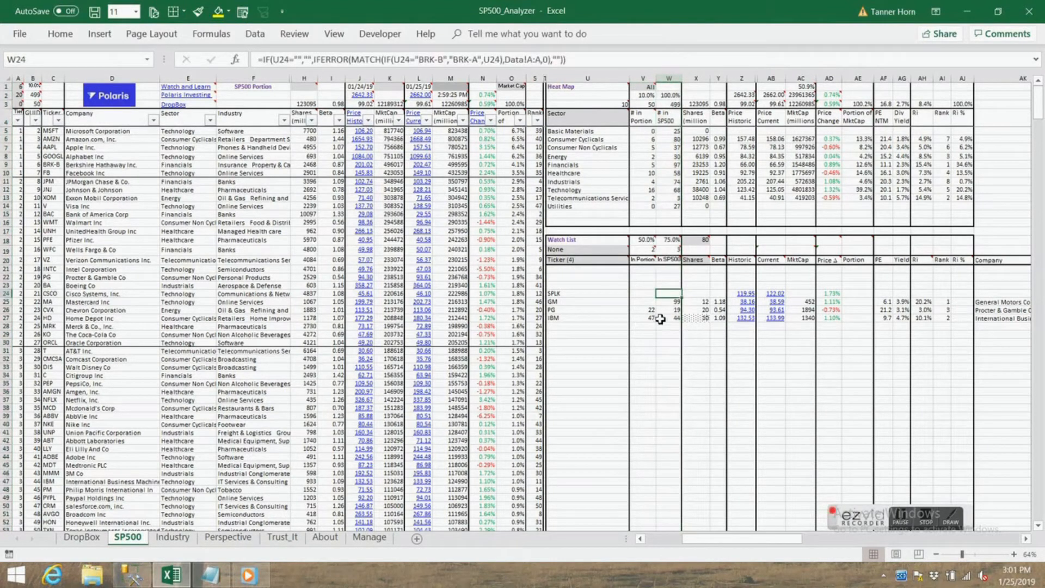
left_click(643, 301)
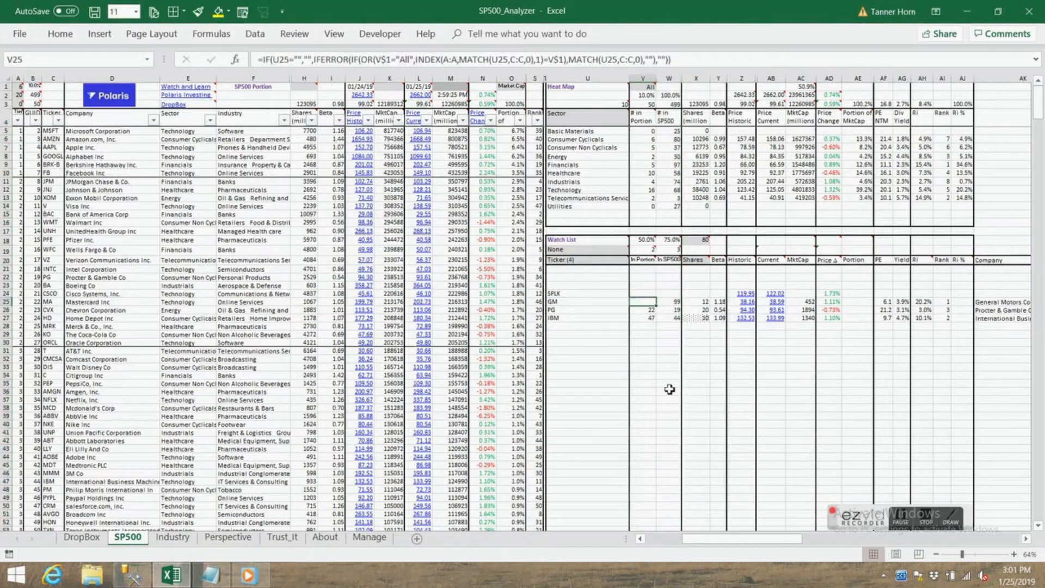
left_click(675, 302)
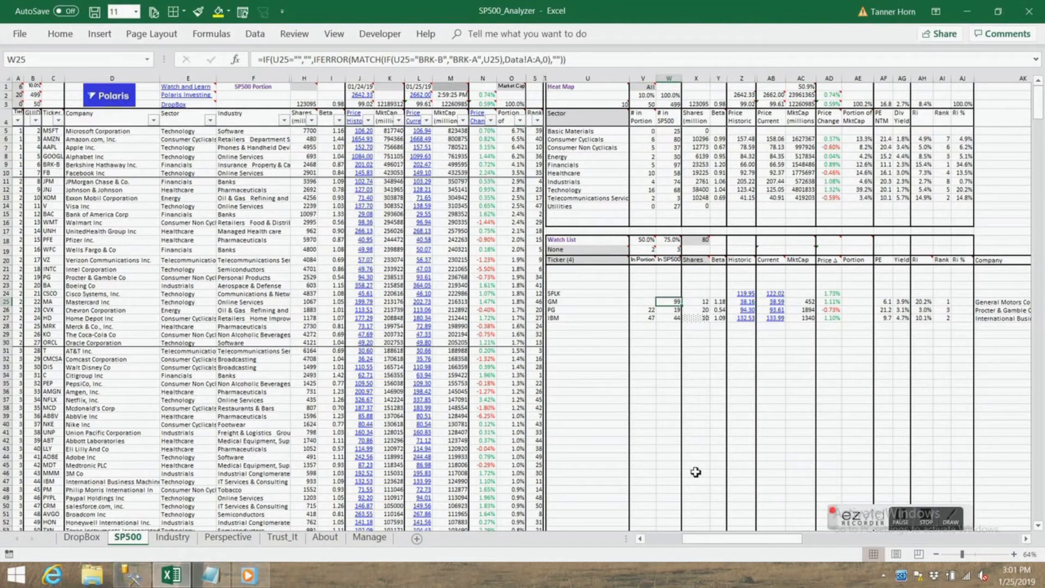
mouse_move(676, 259)
left_click(674, 294)
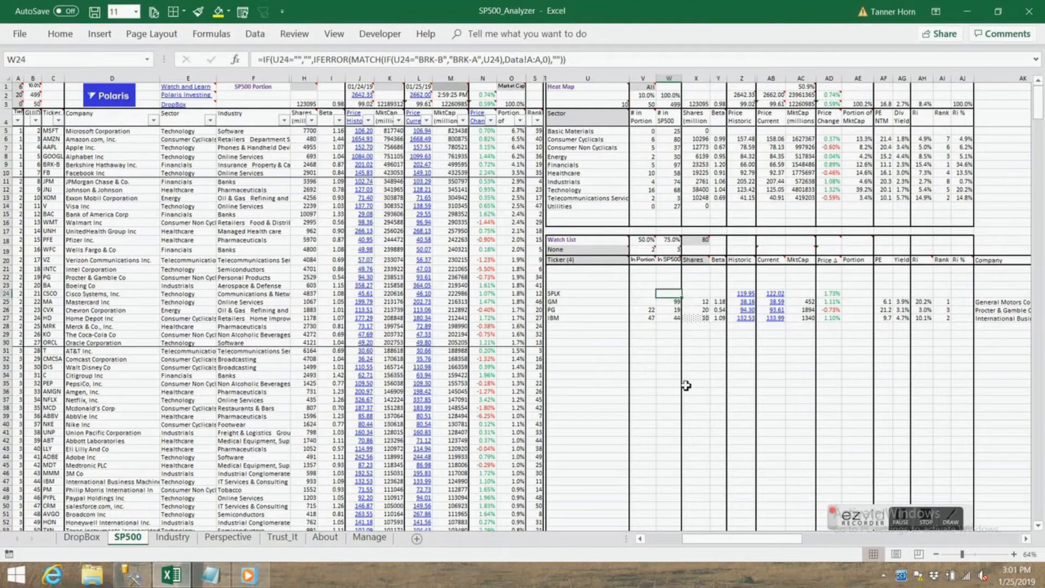
- Set SPLK's shares in X24 to 10, and check the shares total formula in X19
left_click(695, 293)
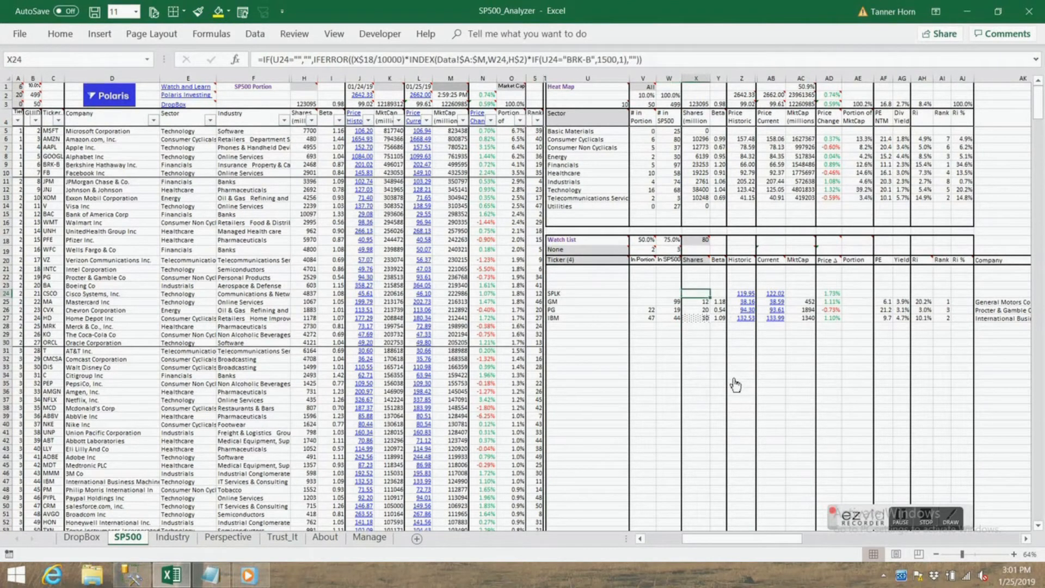
left_click(565, 294)
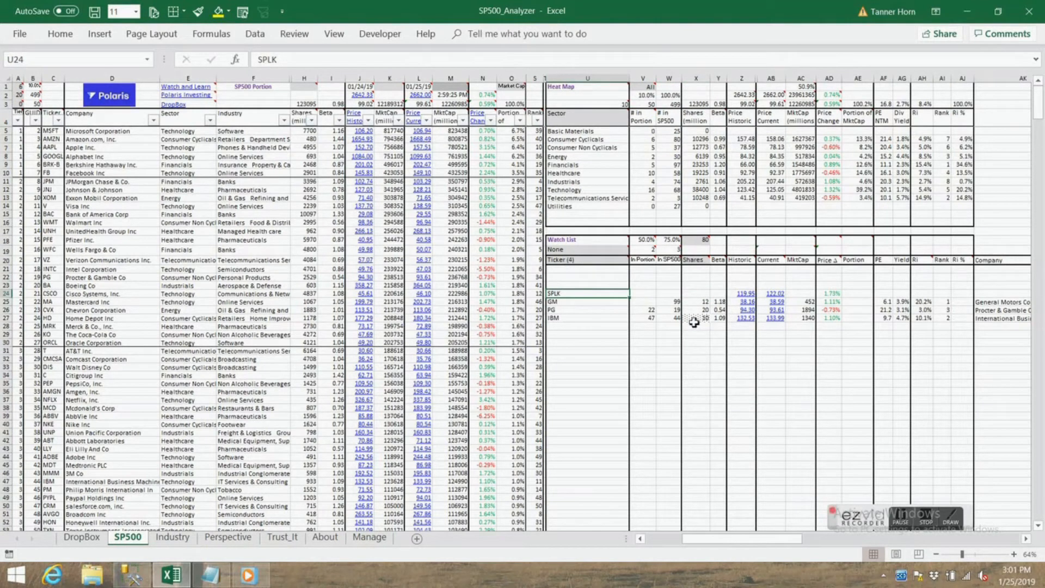
left_click(700, 295)
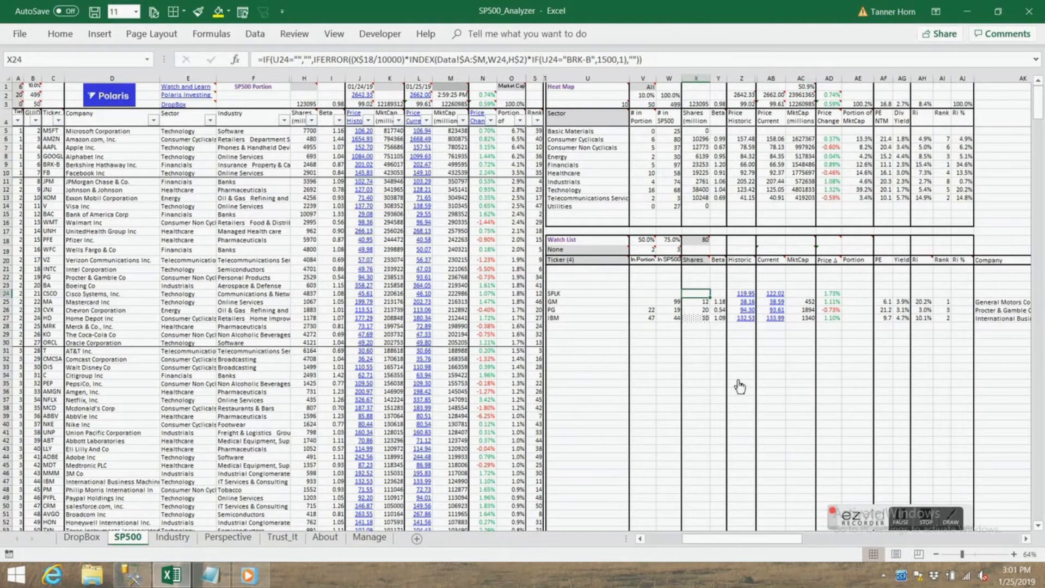
type("10")
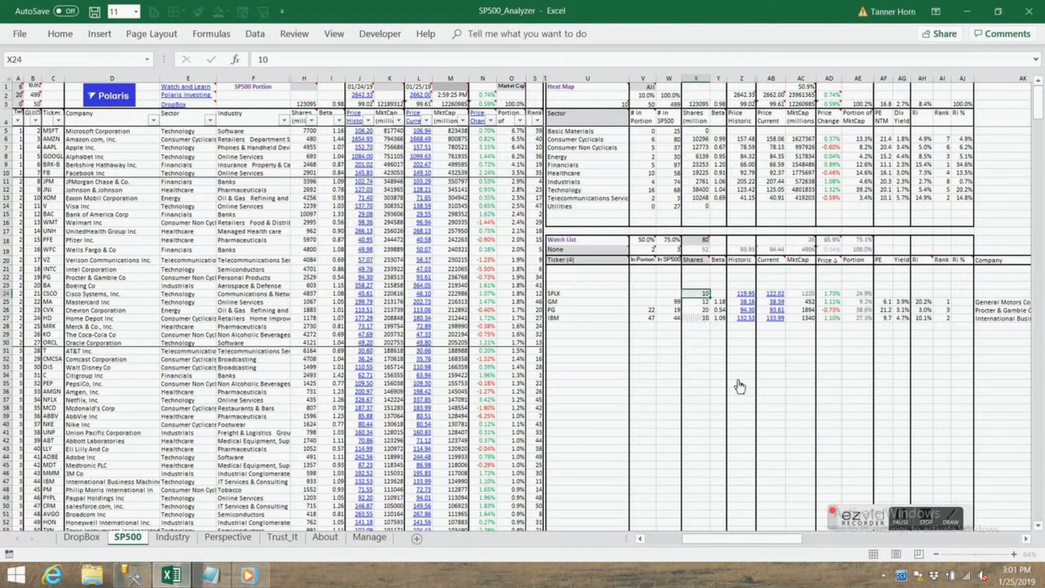
key("Return")
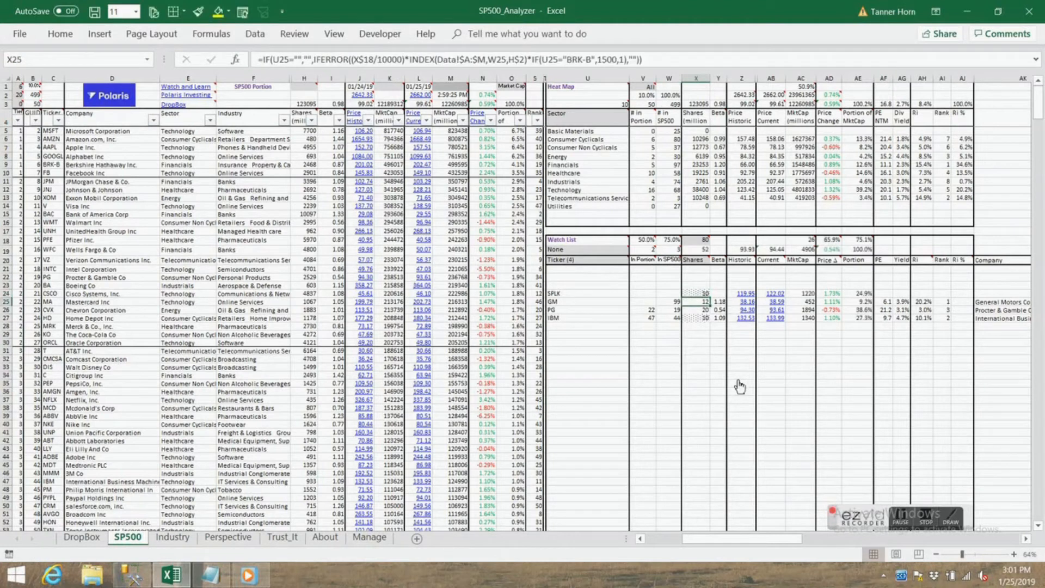
left_click(705, 250)
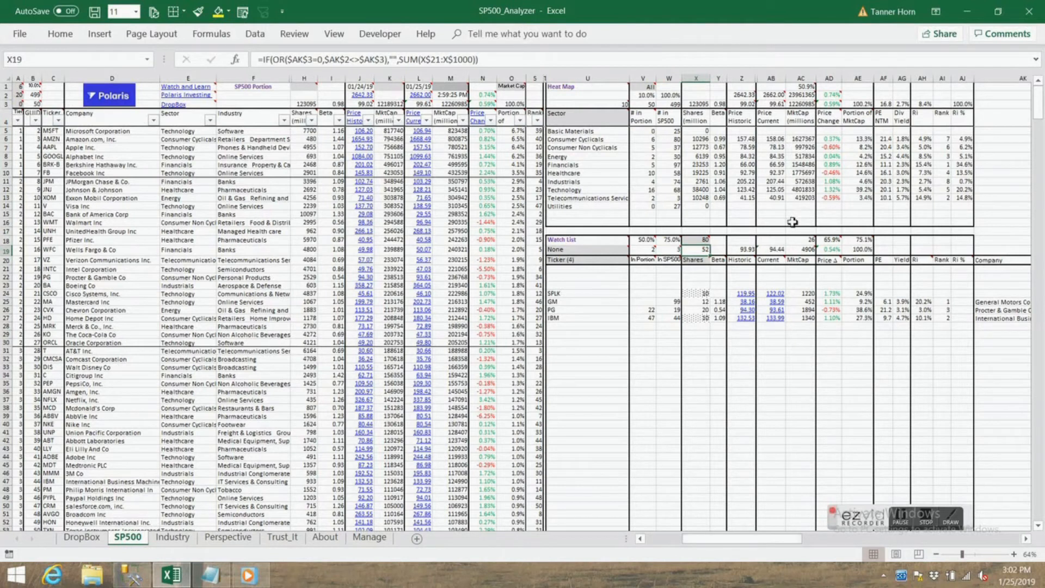
- Enter a beta of 1.12 for SPLK in Y24, and check the share-weighted beta formula in Y19
left_click_drag(699, 294, 699, 318)
left_click(704, 248)
left_click(719, 301)
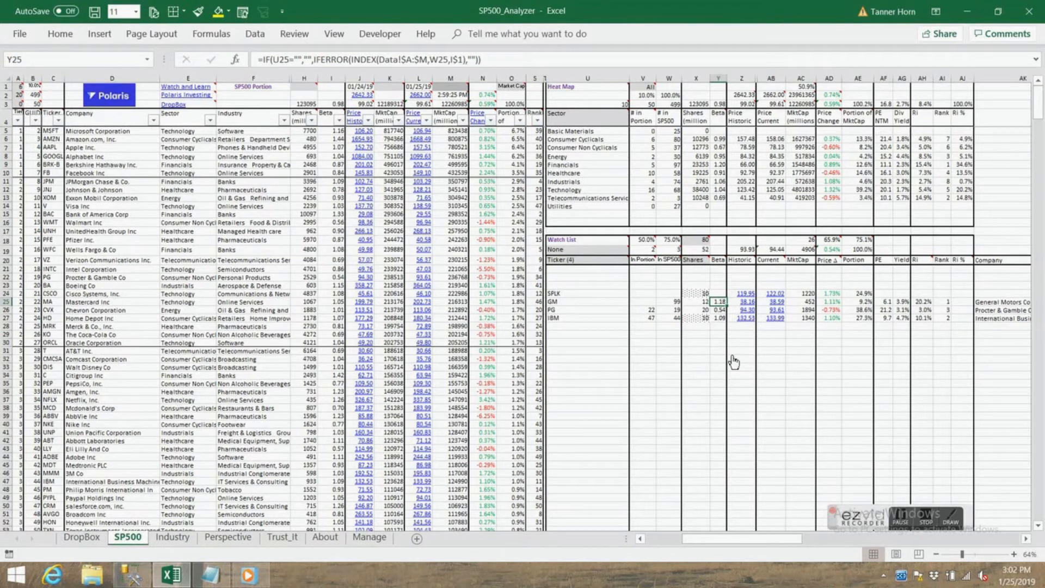
left_click(718, 294)
type("1.12")
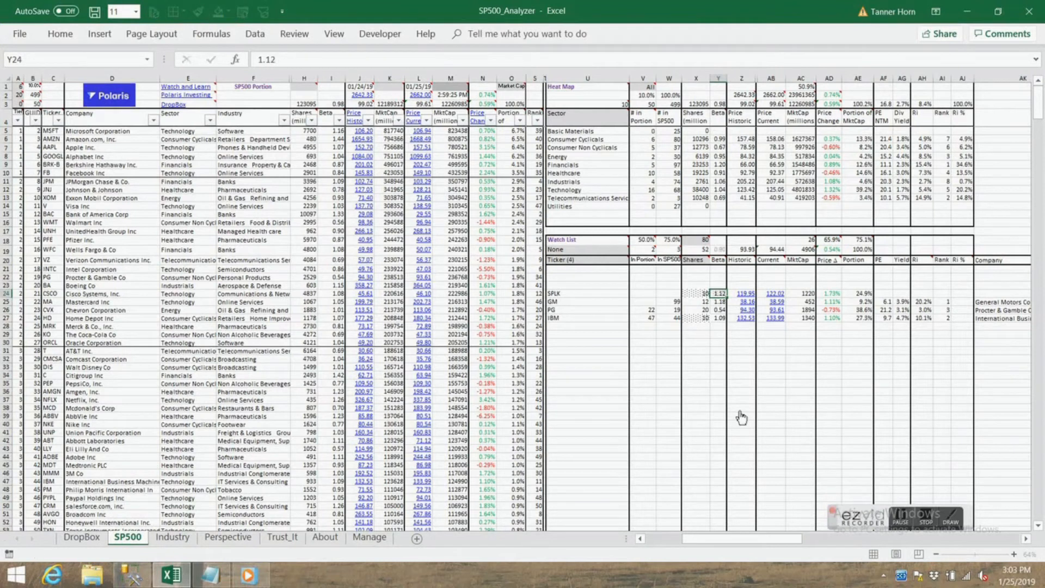
key("Return")
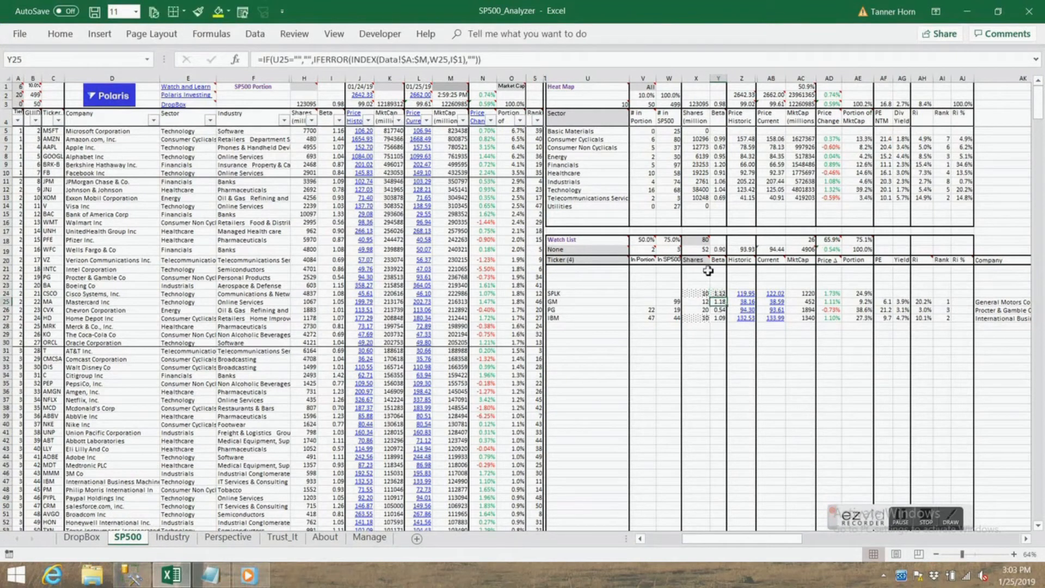
left_click(719, 249)
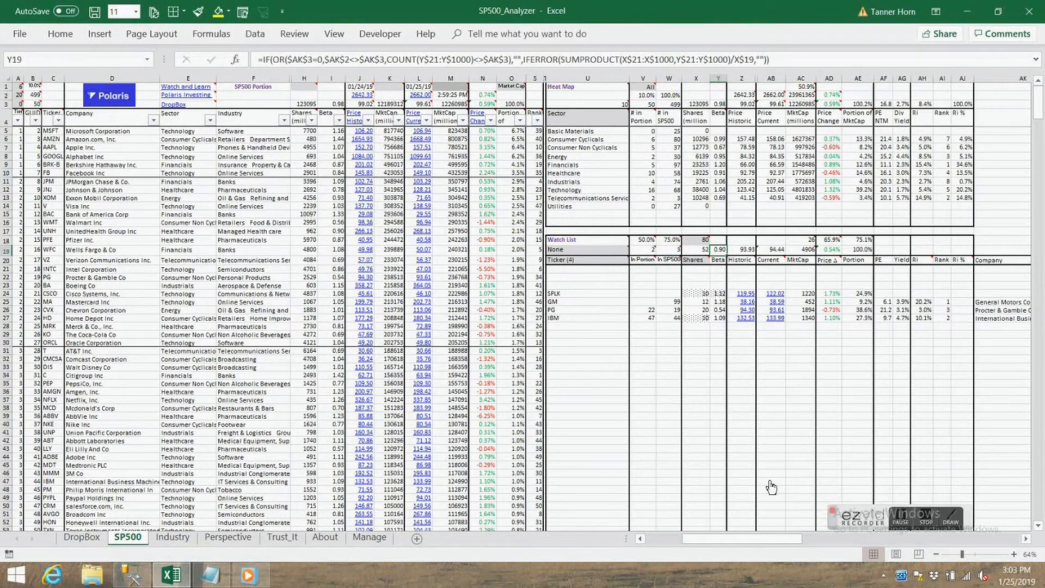
- Highlight the historic price column Z, and inspect the watch list's average price formulas in Z19 and AB19
left_click(743, 76)
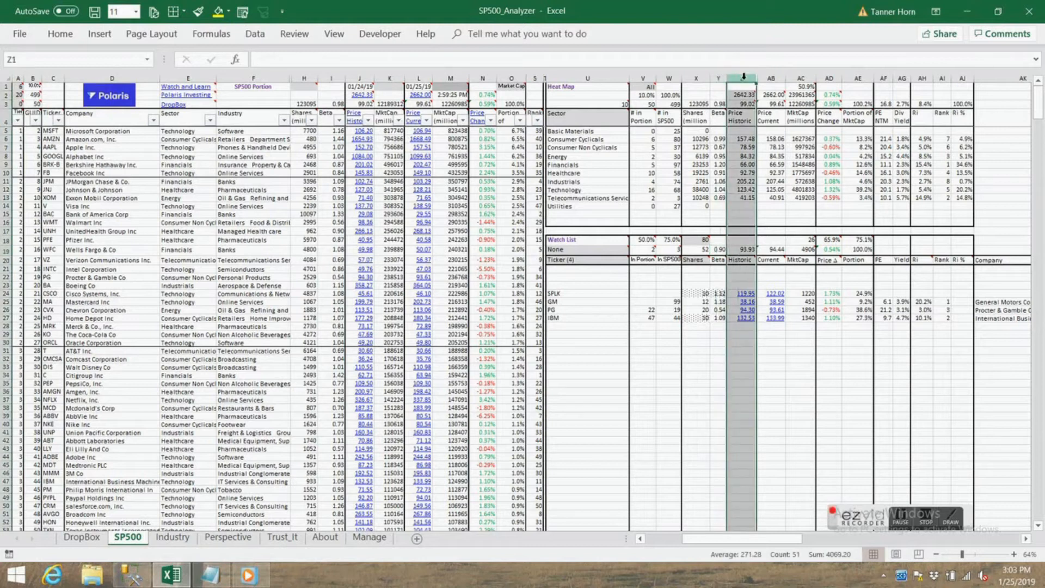
left_click(744, 268)
left_click(742, 249)
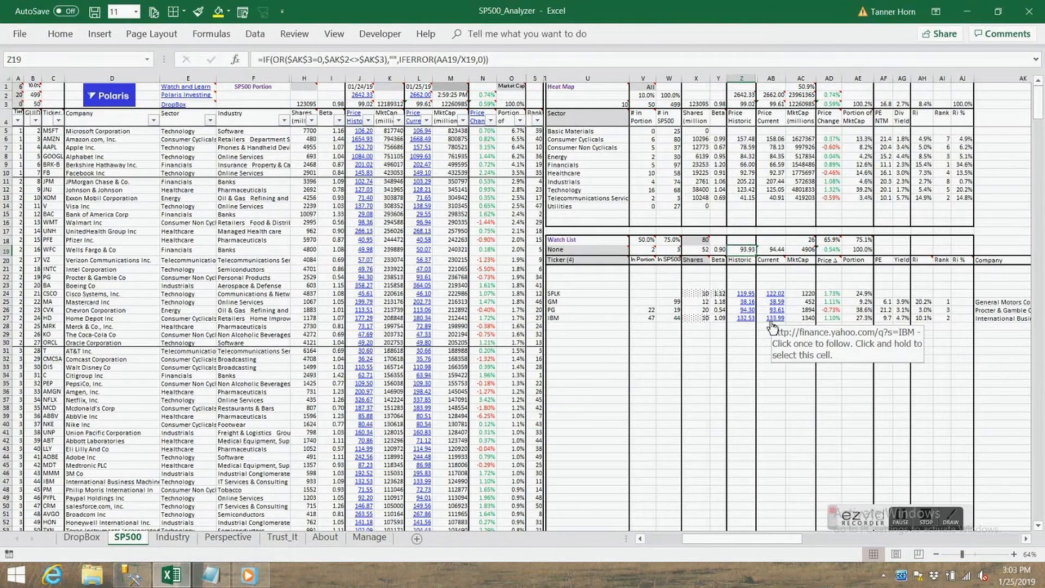
left_click(779, 249)
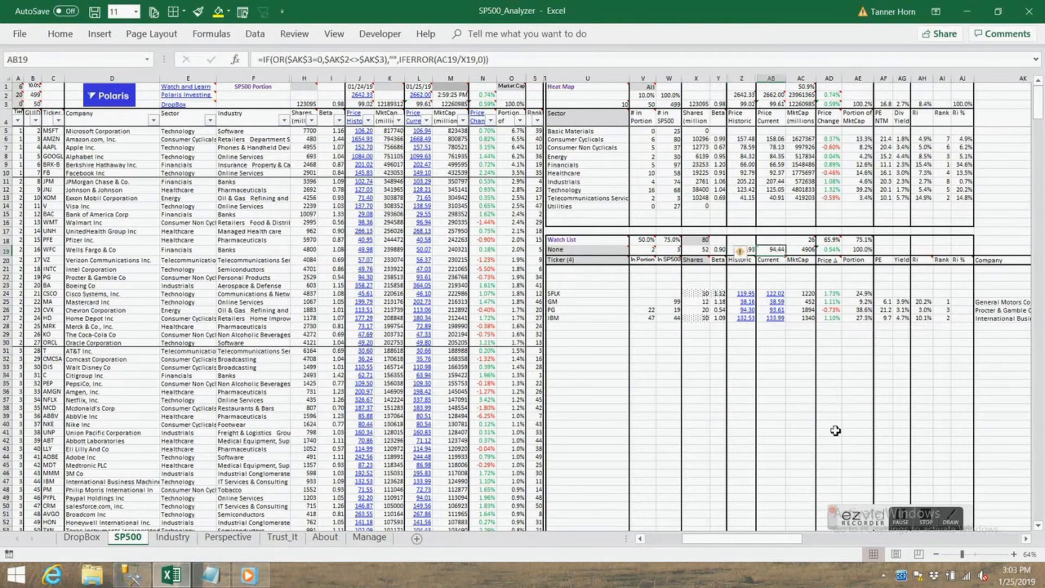
- Compare the watch list's MktCap total in AC19 with the ticker values in AC24:AC27, and inspect the change formula in AC18
left_click(809, 249)
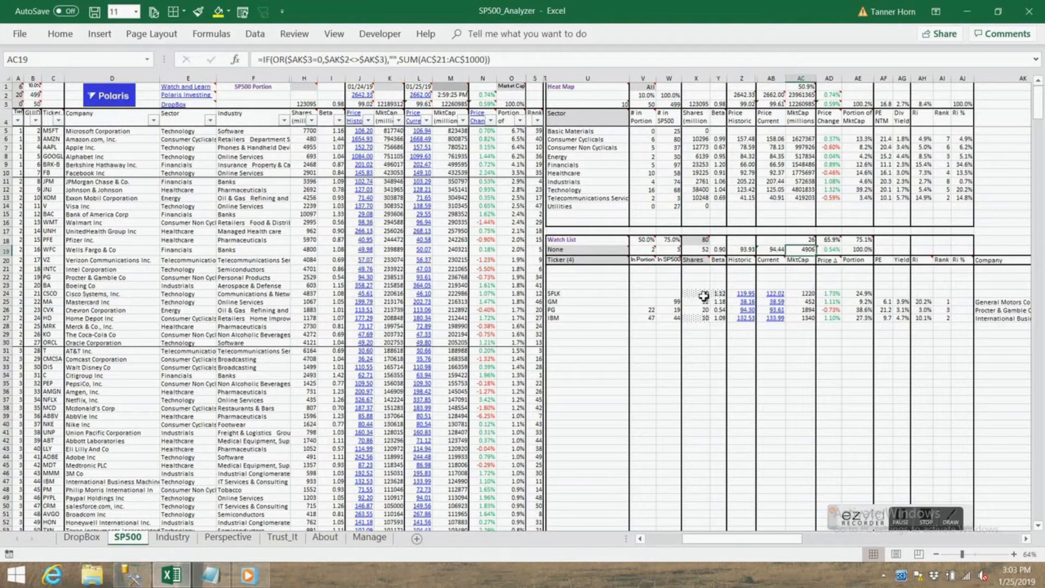
left_click(809, 294)
left_click_drag(809, 295, 807, 318)
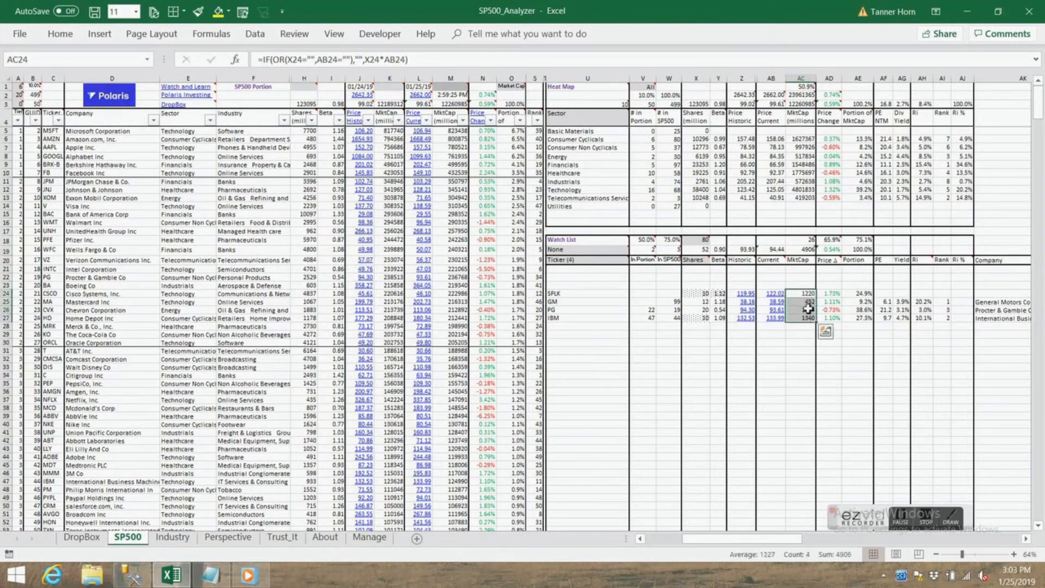
left_click(809, 251)
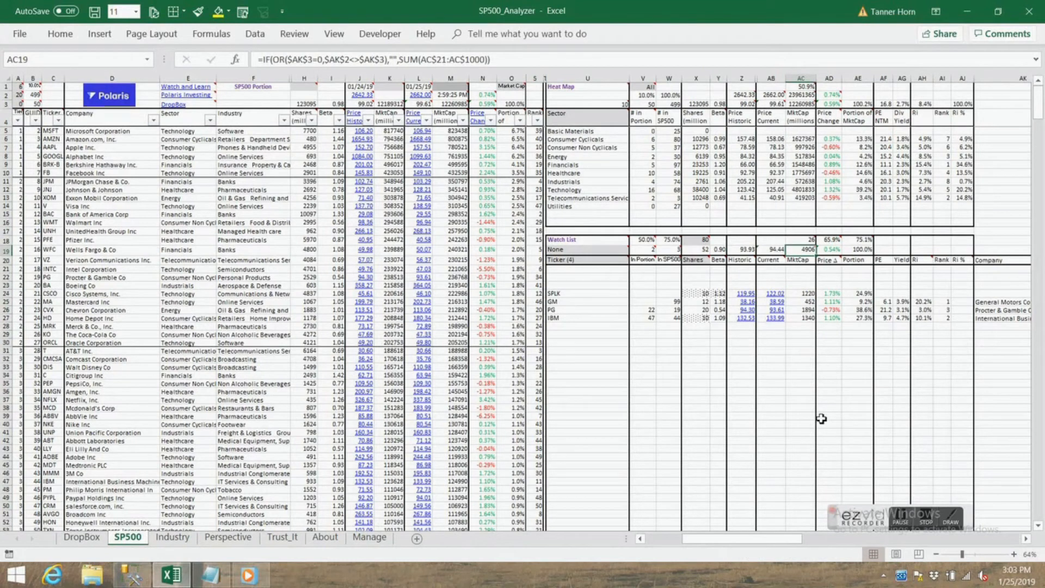
left_click(808, 240)
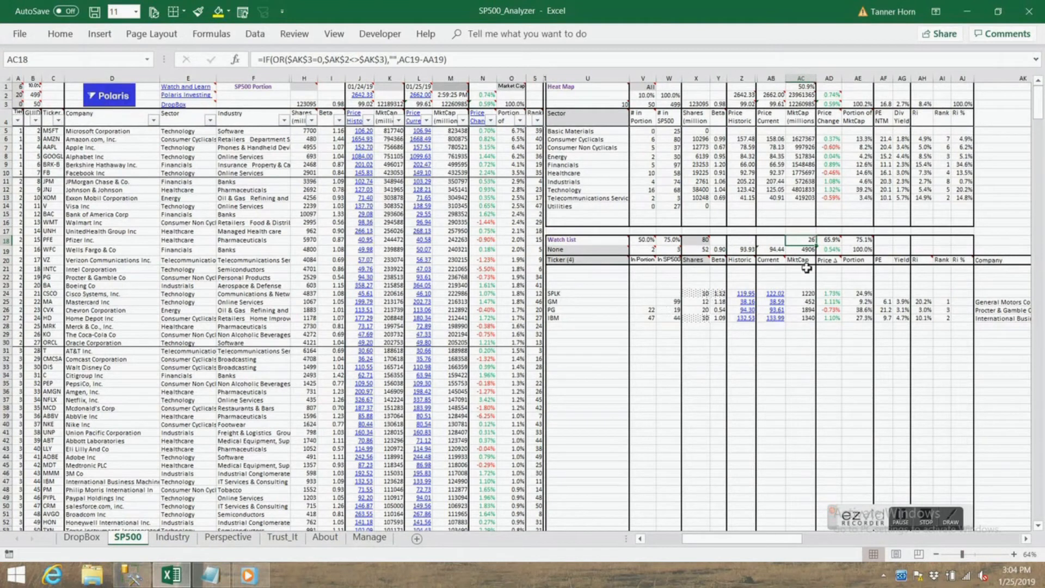
mouse_move(809, 240)
- Highlight the price change column AD and the shares in X24:X27, and inspect the overall price change formula in AD19
left_click(832, 77)
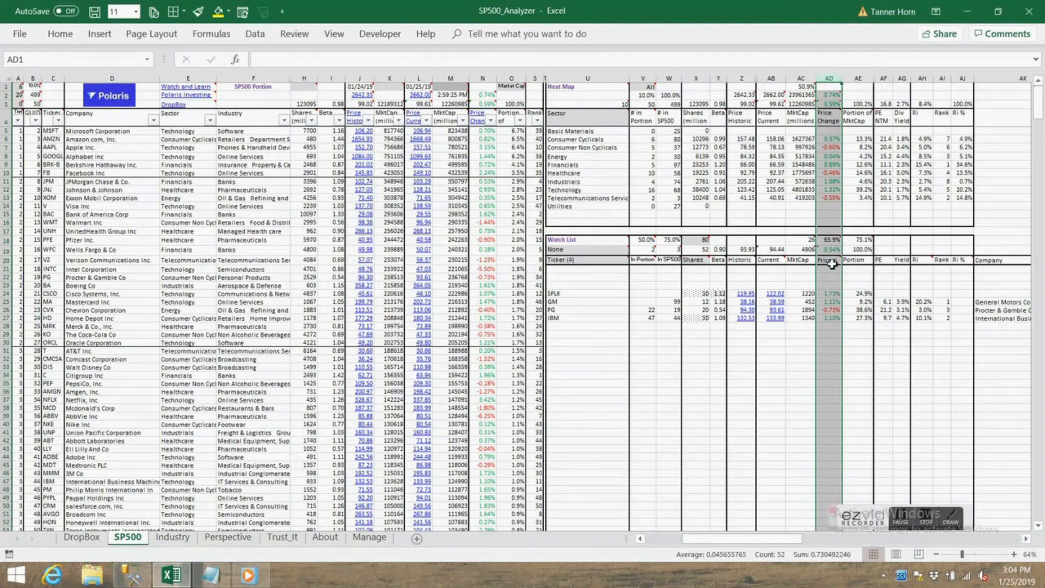
left_click_drag(702, 294, 700, 320)
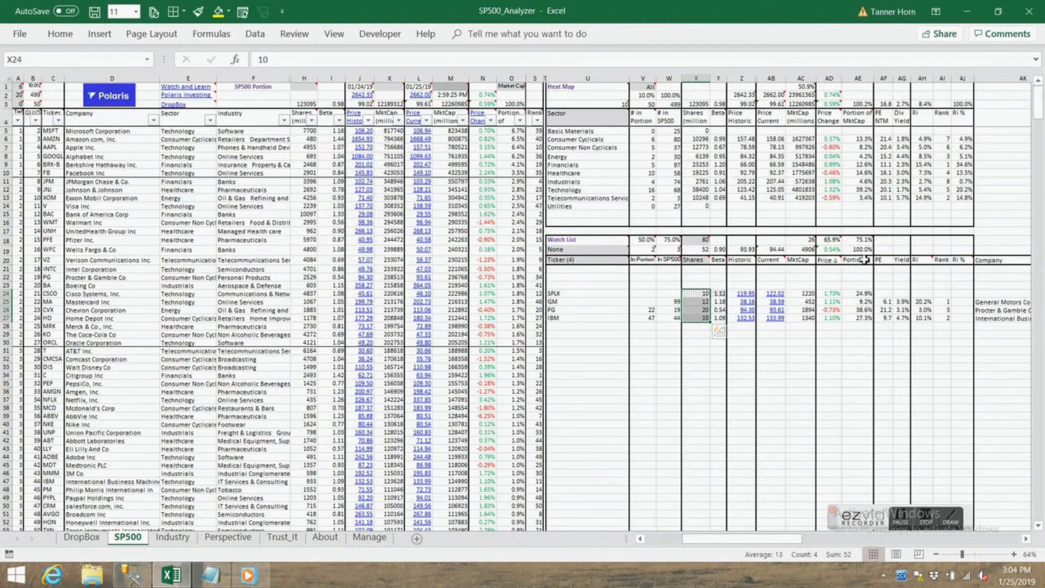
left_click(835, 249)
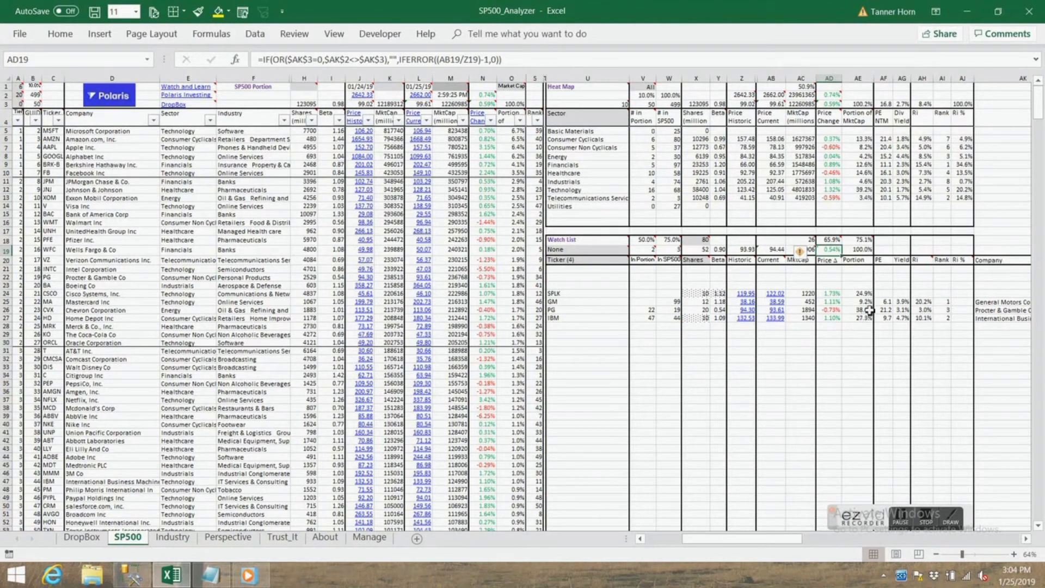
- Trace SPLK's Portion in AE24 to its market cap in AC24 and the total in AC19, and compare AE24:AE27 with AE19
left_click(859, 75)
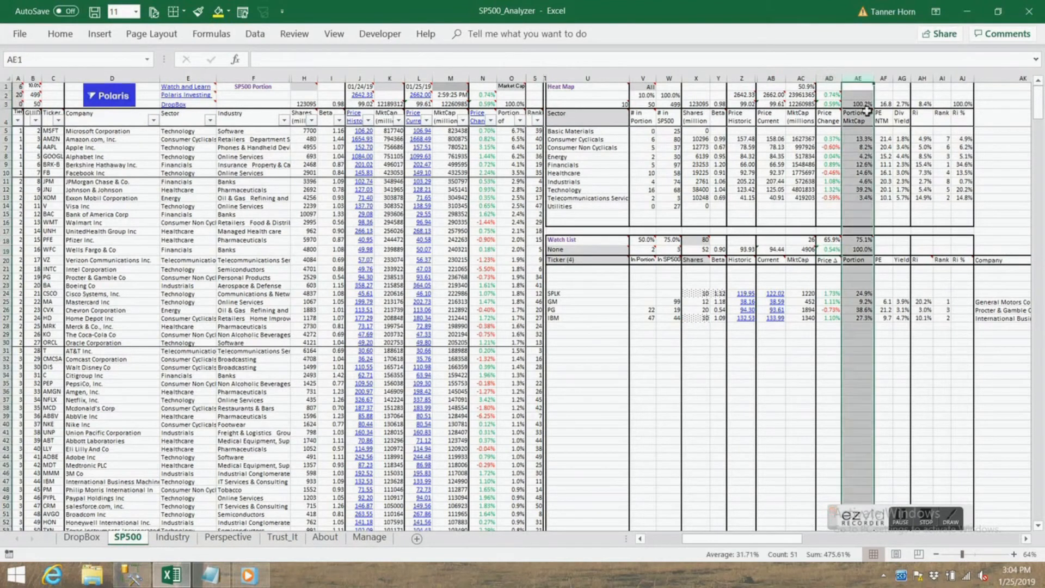
left_click(860, 292)
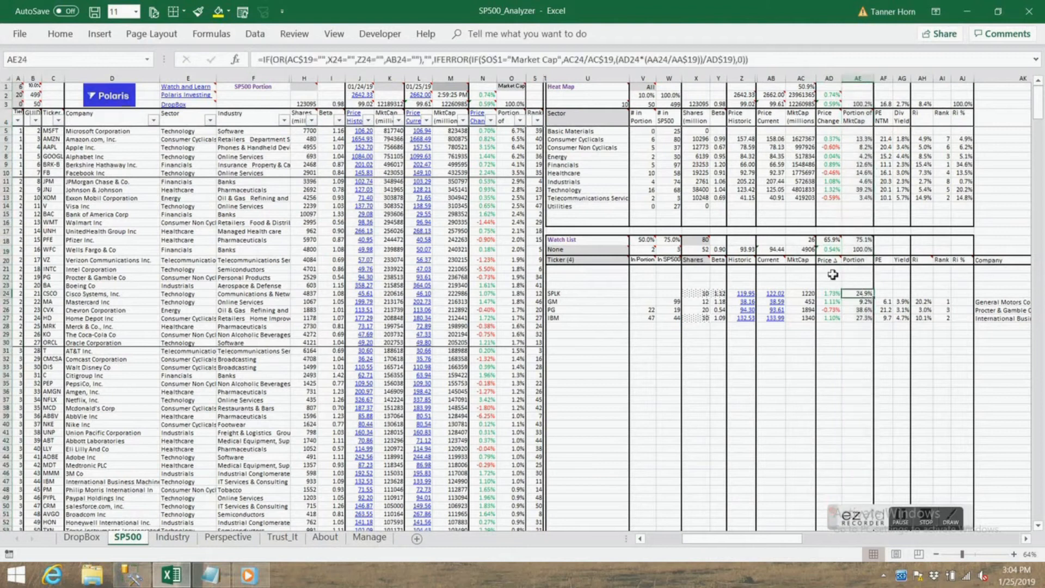
left_click(810, 251)
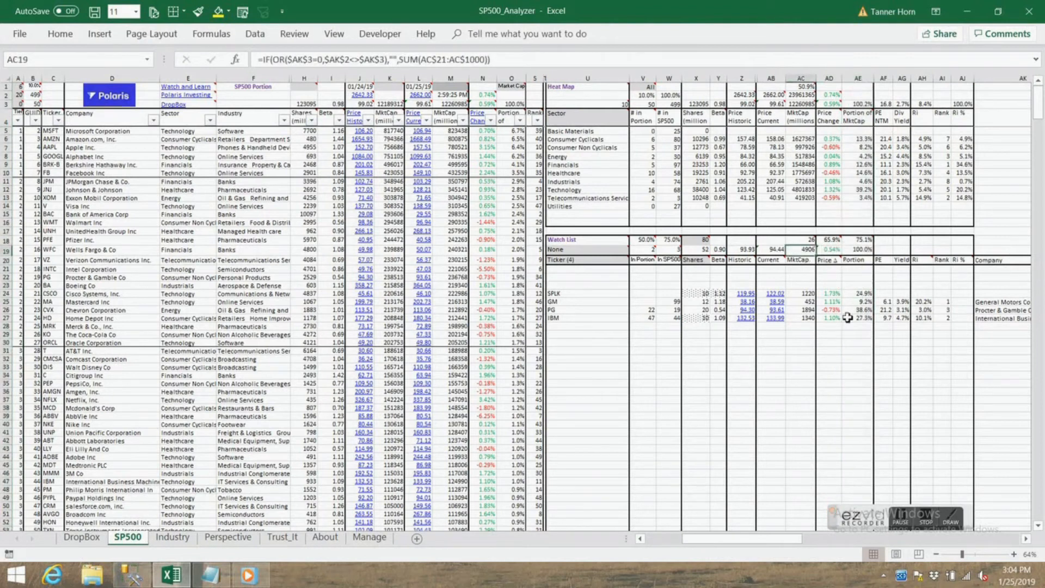
left_click(809, 294)
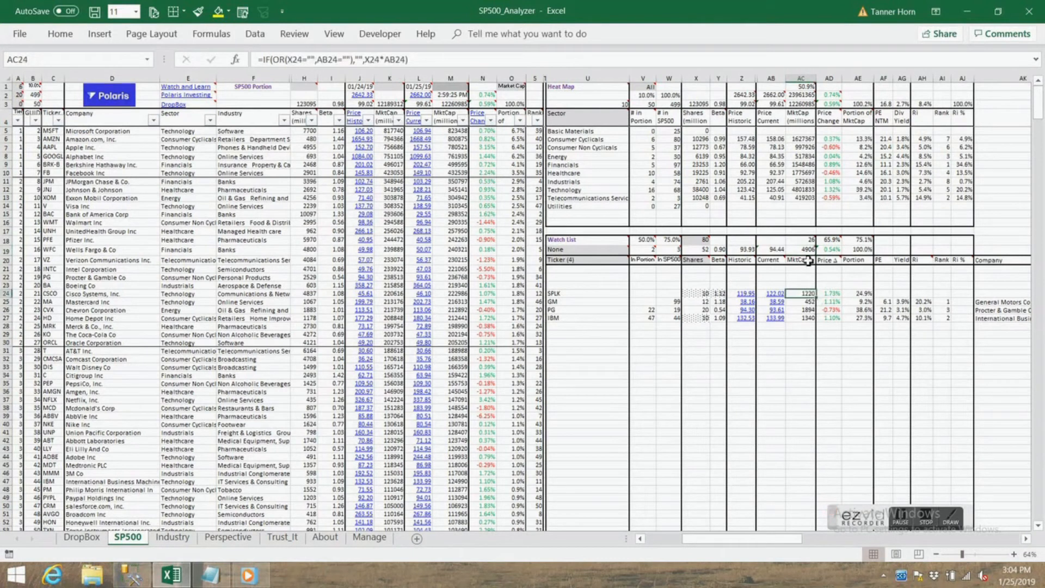
left_click(865, 295)
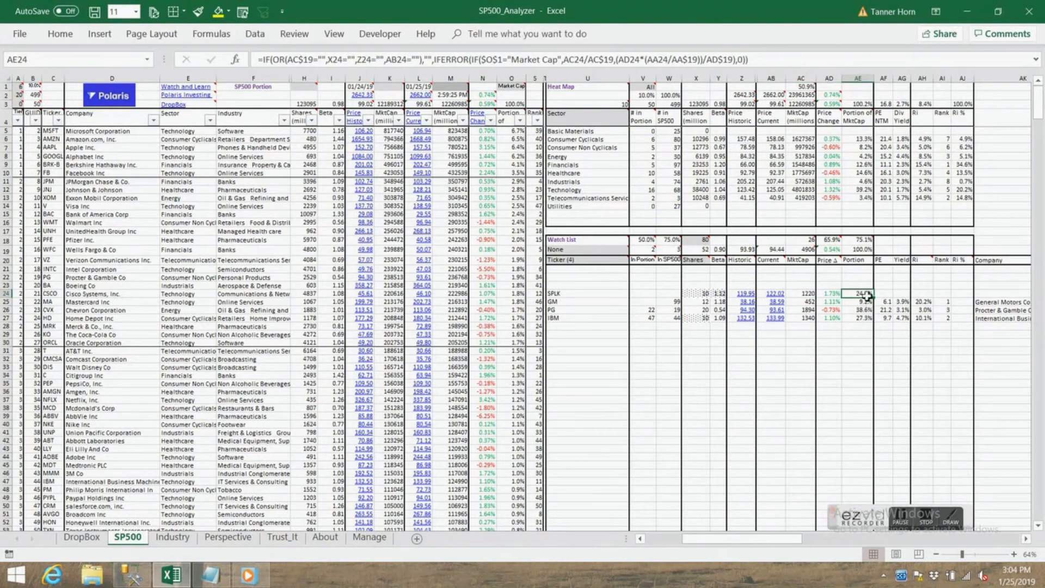
left_click_drag(864, 292, 863, 318)
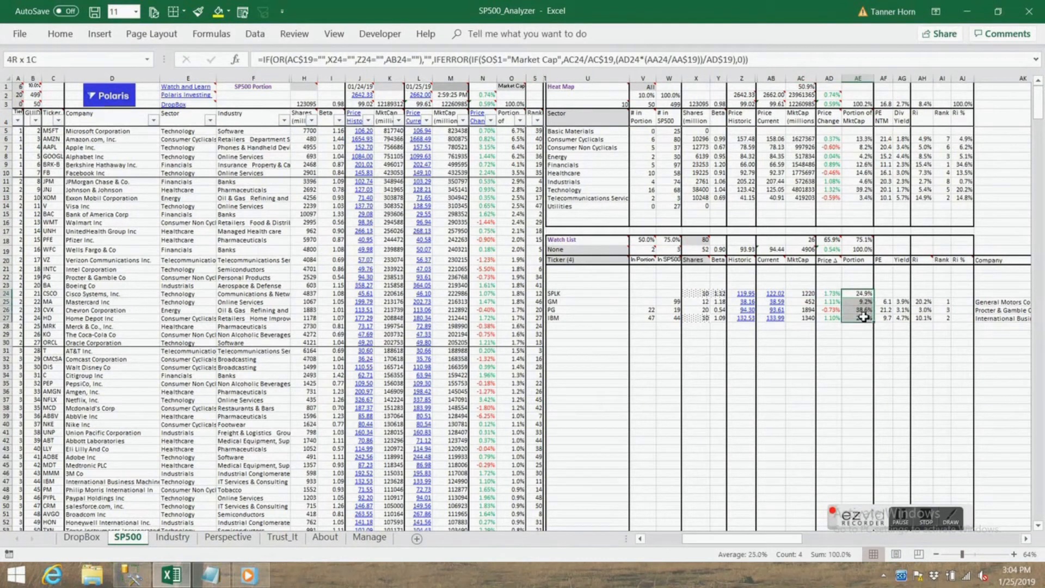
left_click(858, 249)
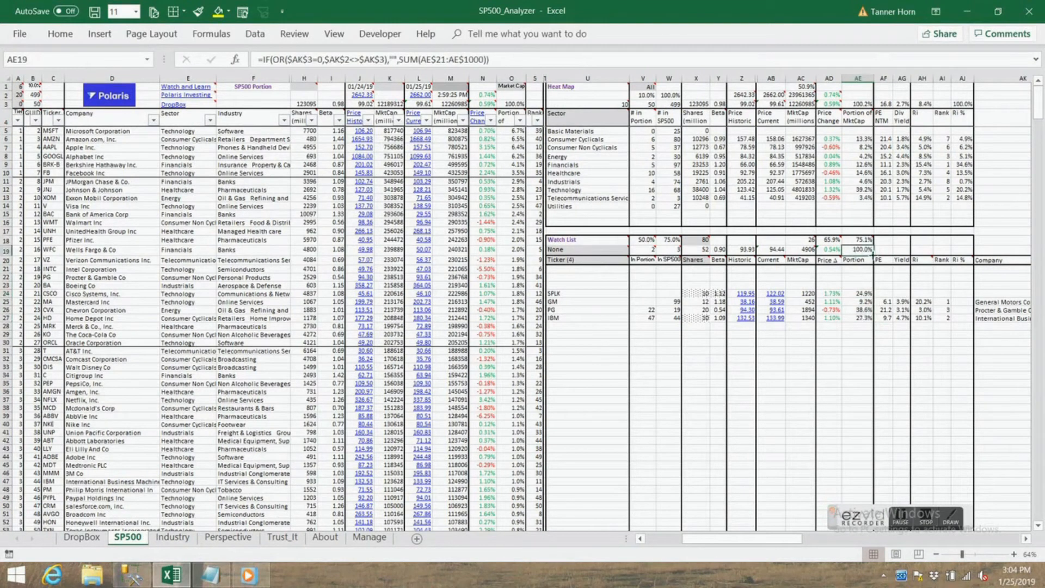
- Compare the SP500 ticker weight in AE18 with the portions in AE25:AE27, and inspect the tier weight formula in AD18
mouse_move(869, 239)
left_click(865, 240)
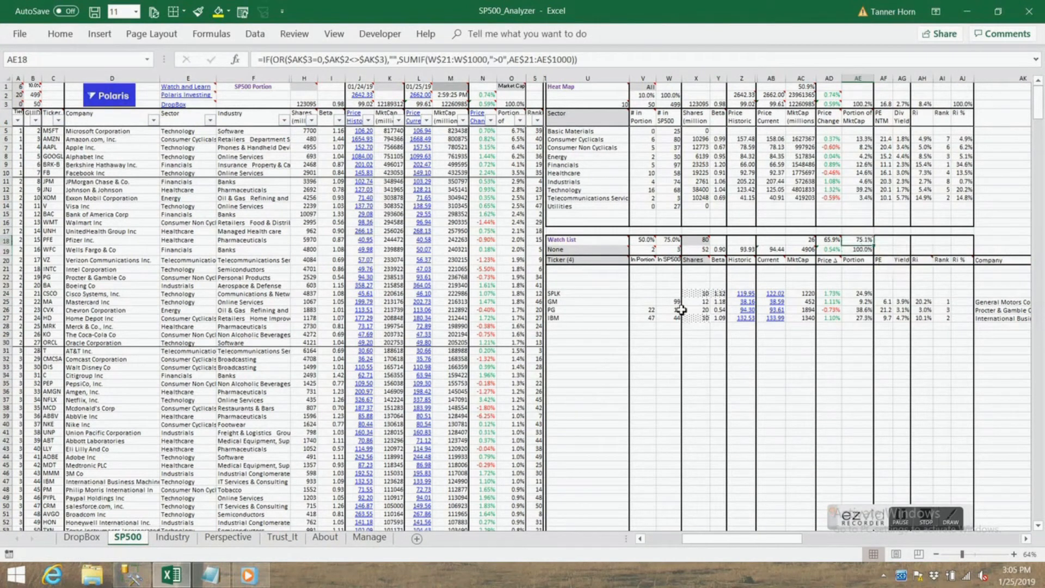
left_click_drag(858, 303, 863, 319)
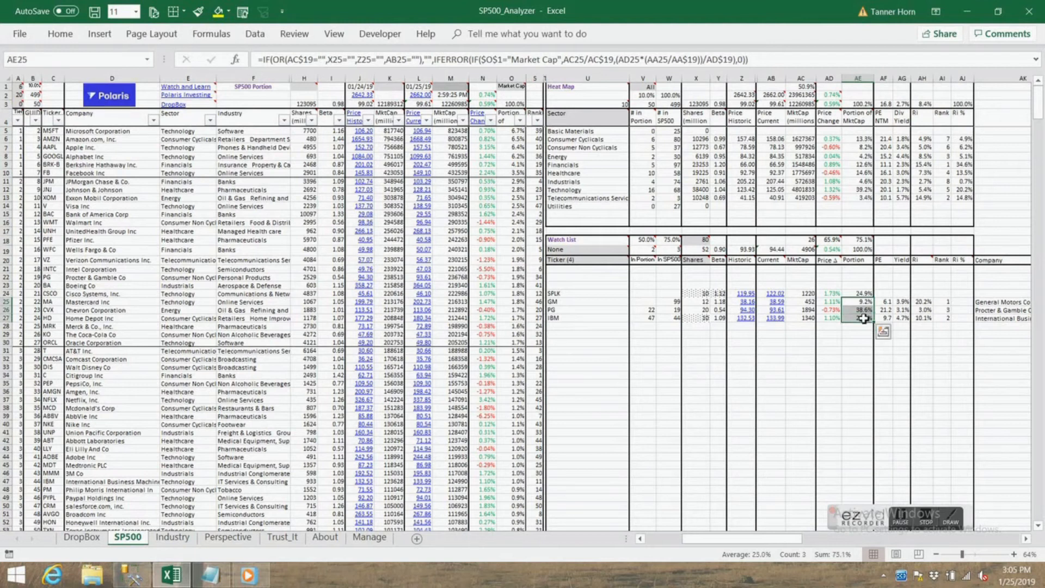
left_click(866, 241)
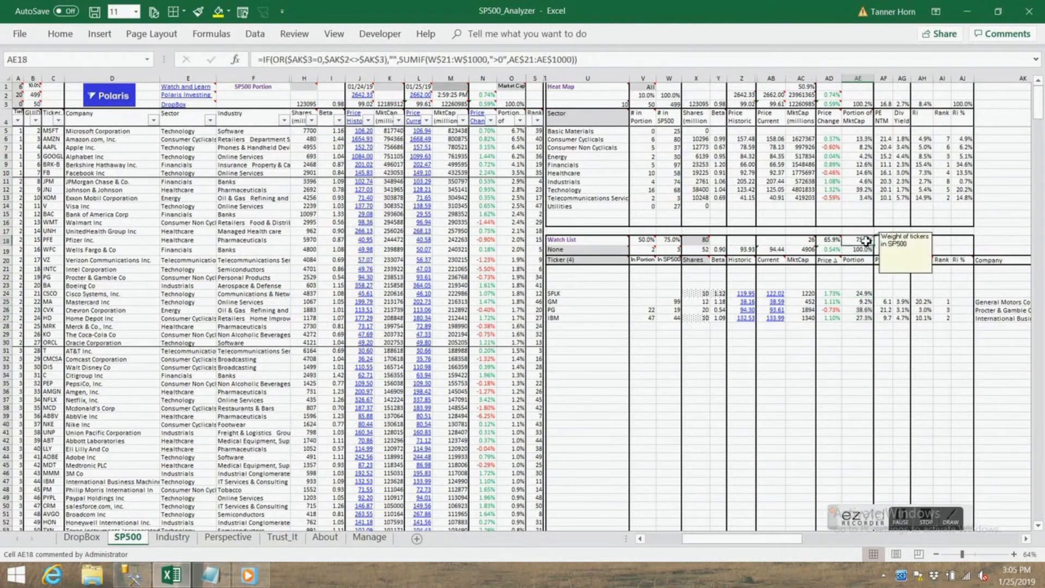
left_click(833, 241)
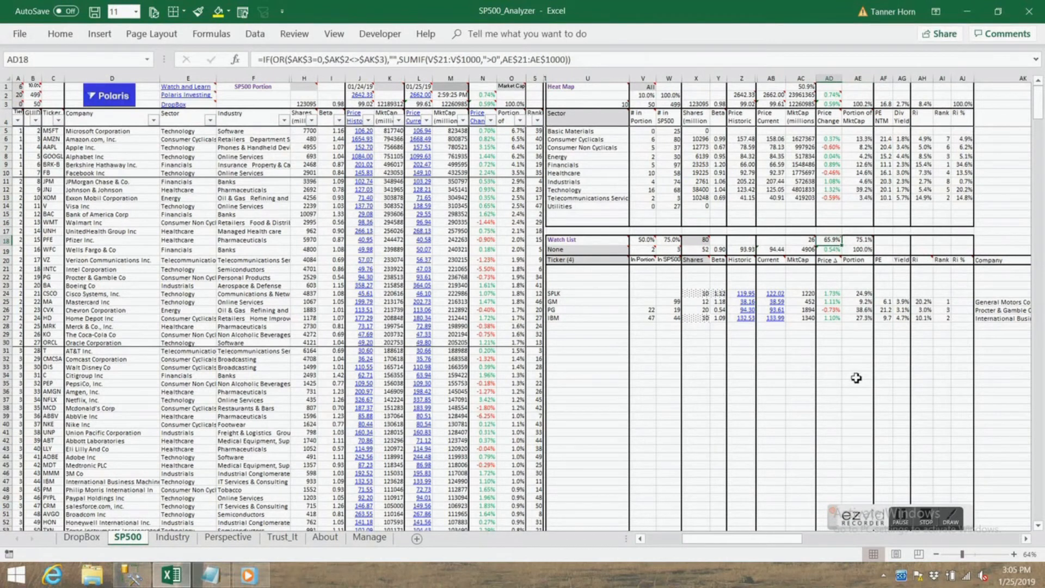
- Set the heat map tier in V1 to 1, and compare the tier 1 rows 5 to 10 with the watch list weight in AD18
left_click(650, 87)
left_click(660, 87)
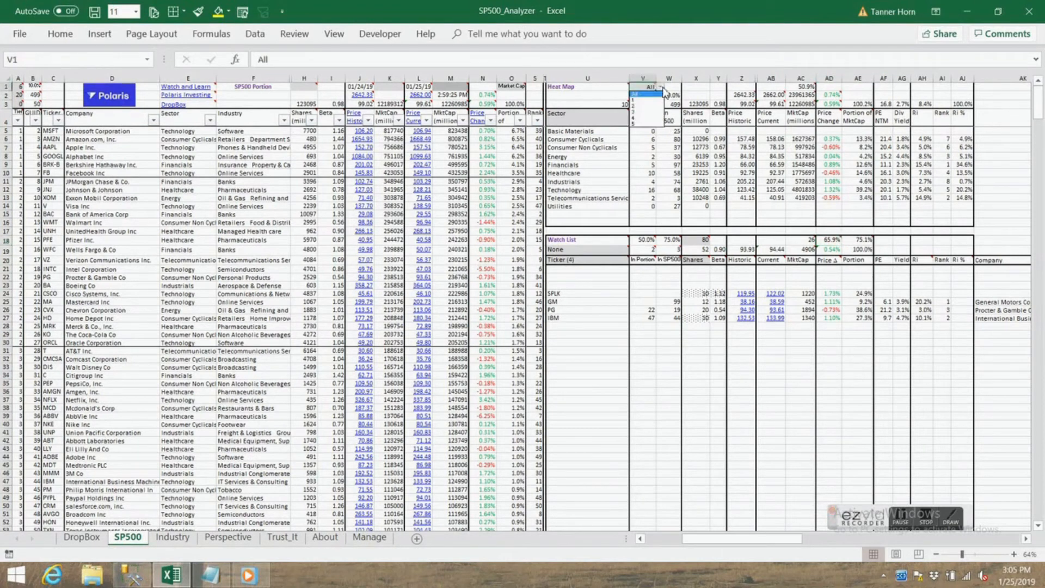
left_click(642, 102)
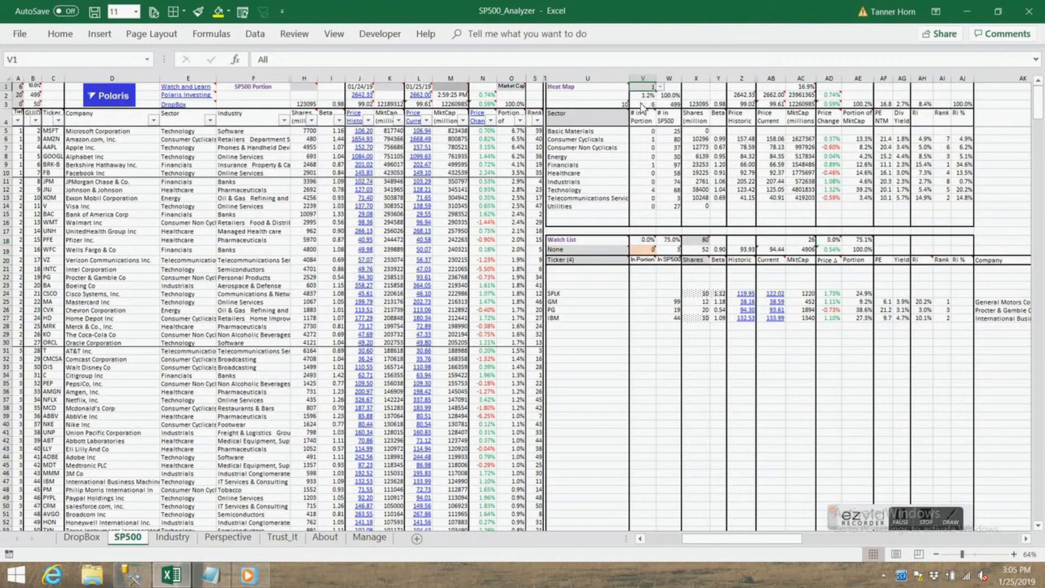
left_click_drag(21, 131, 581, 173)
left_click_drag(725, 539, 772, 555)
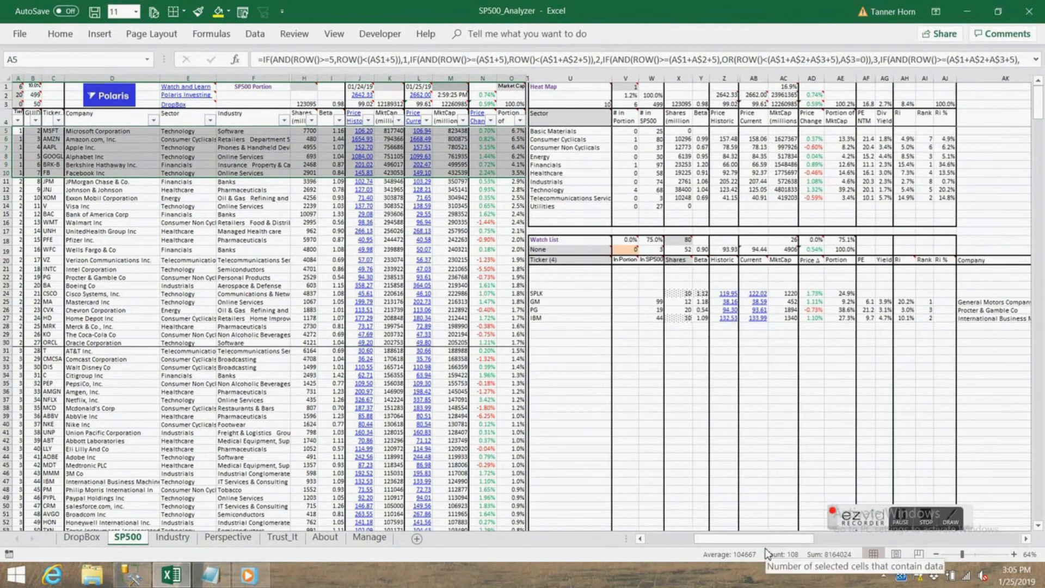
left_click(809, 241)
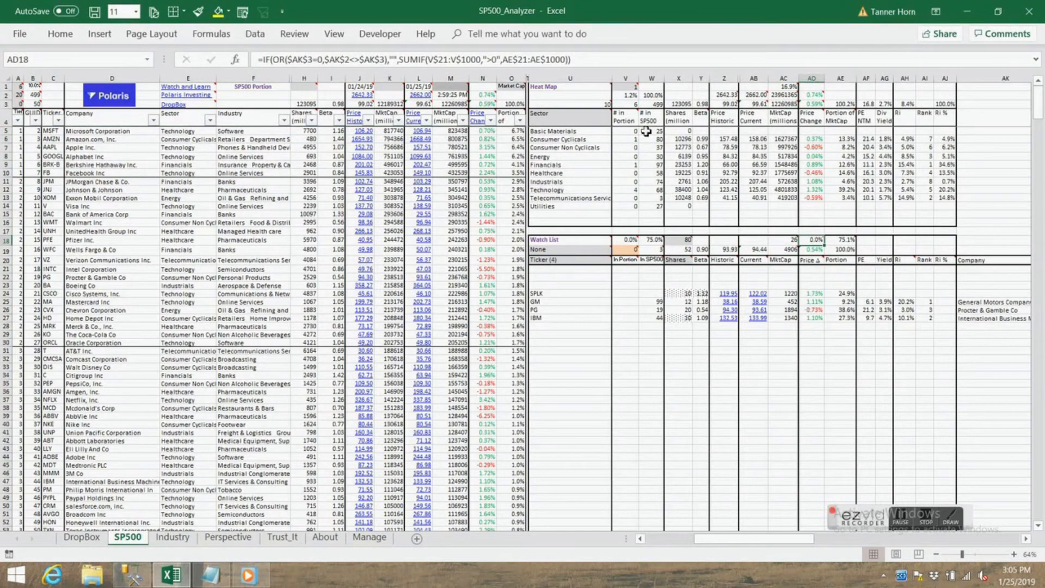
- Set the heat map tier in V1 to 2, and compare the tier weight in AD18 with PG's portion in AE26
left_click(628, 87)
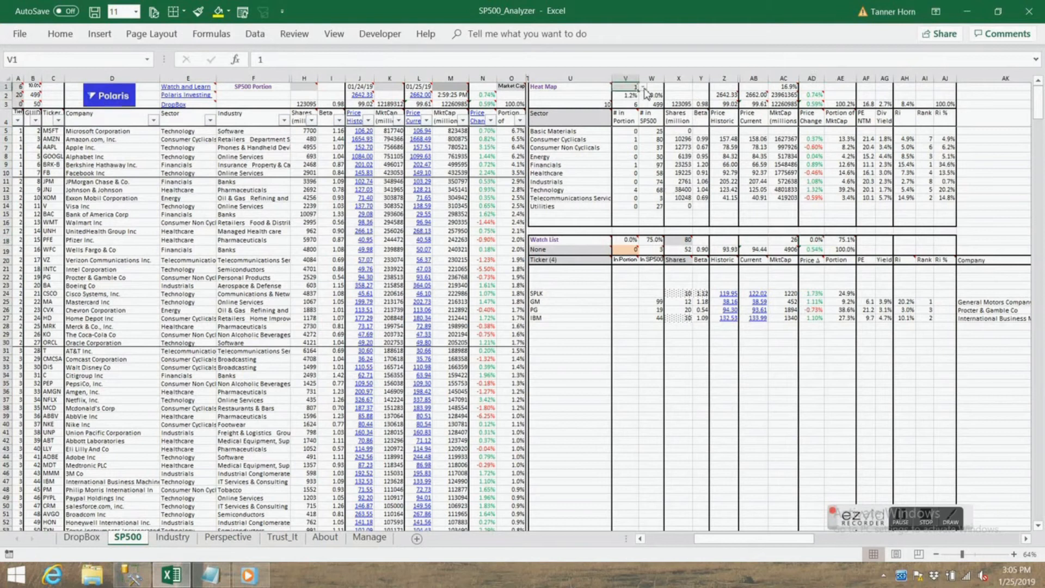
left_click(643, 88)
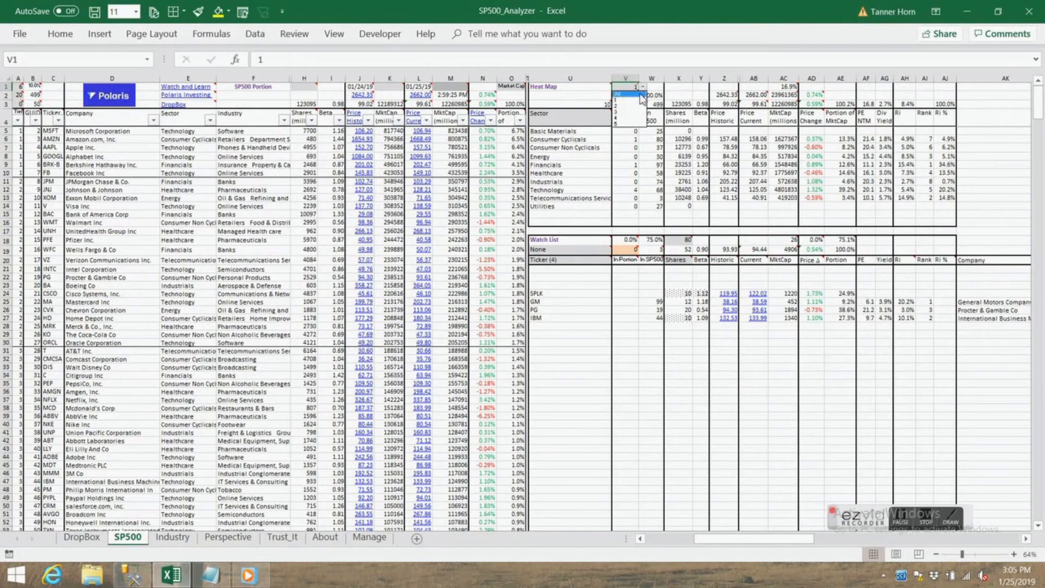
left_click(626, 107)
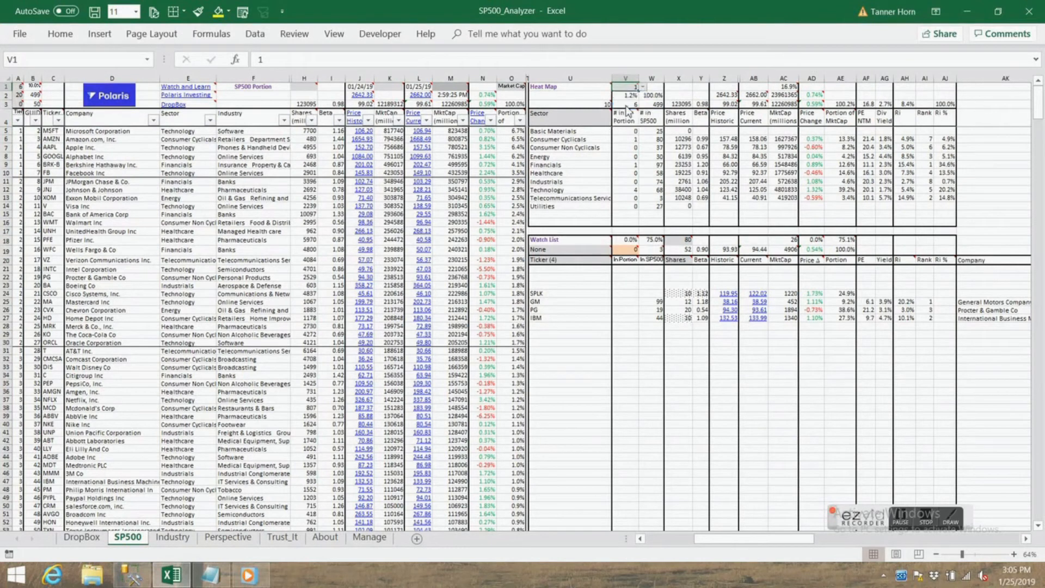
left_click(818, 241)
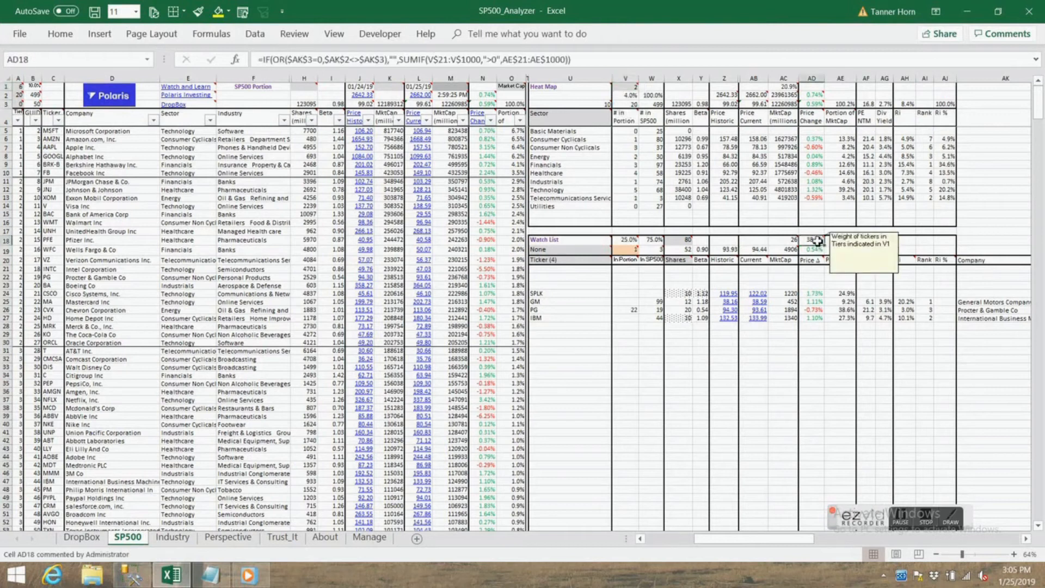
left_click(847, 311)
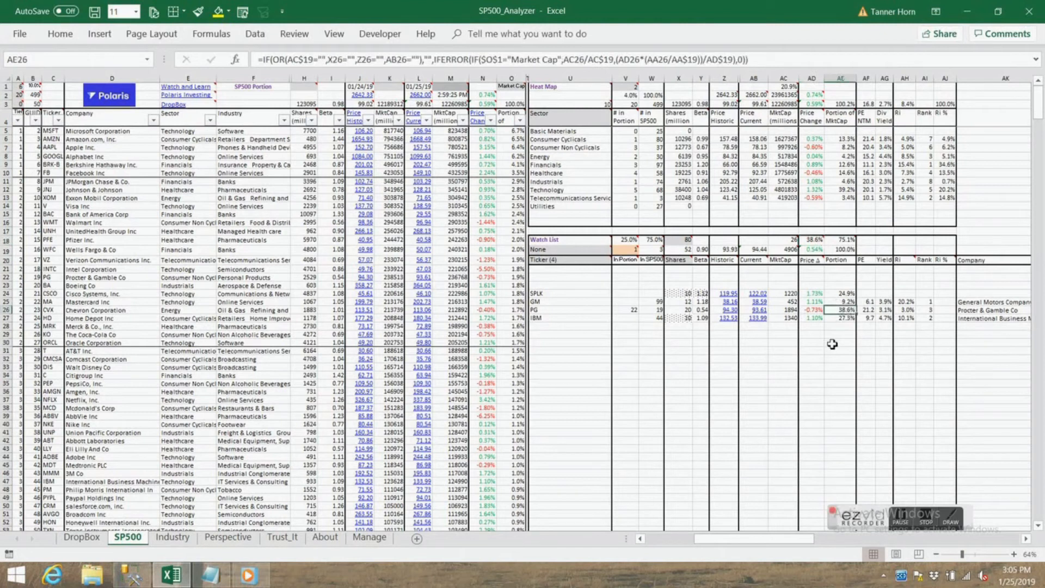
left_click(811, 240)
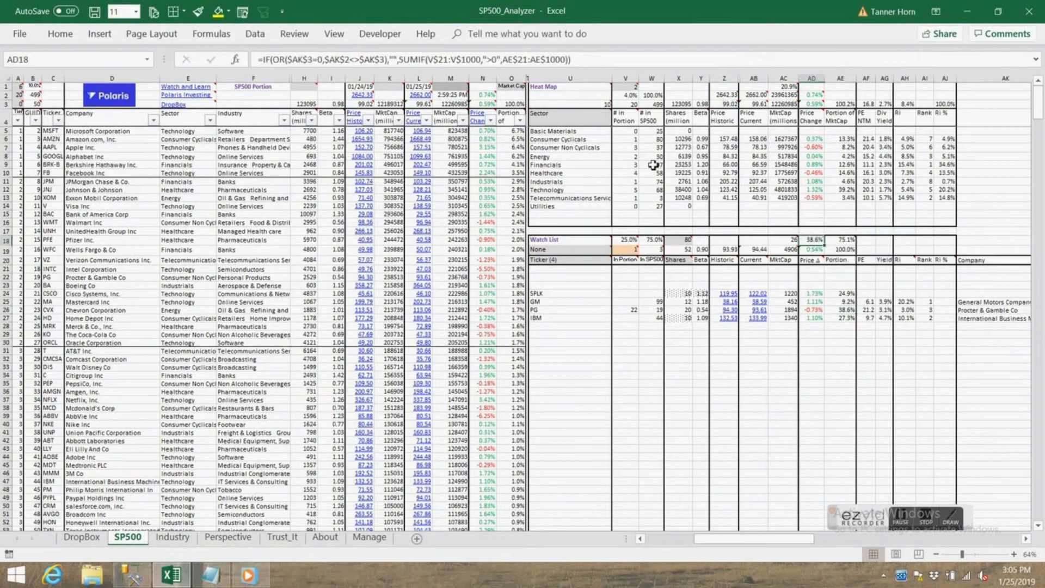
- Set the heat map tier in V1 to 3, and compare the tier weight in AD18 with IBM's portion in AE27
left_click(634, 86)
left_click(642, 87)
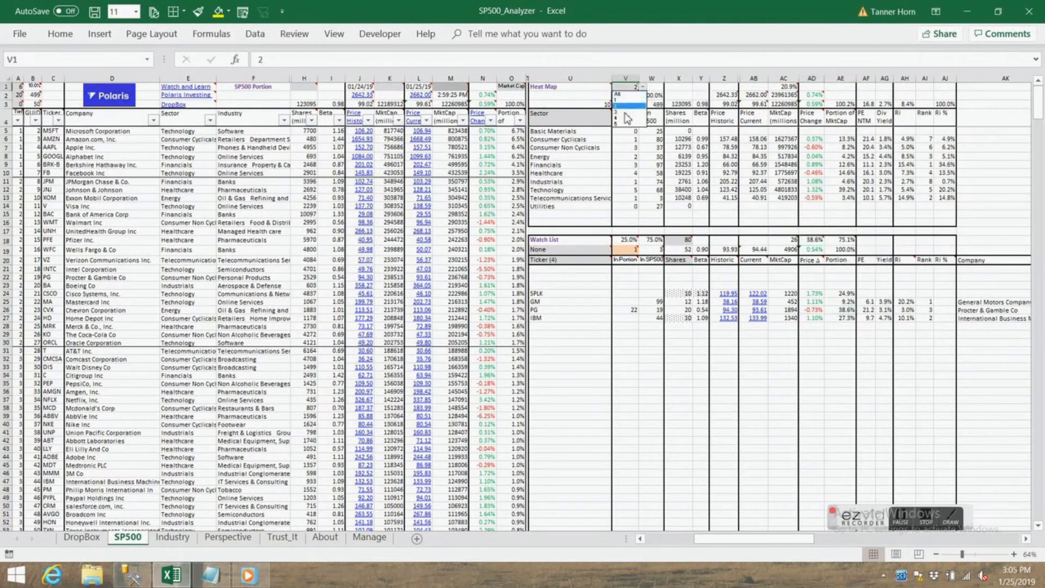
left_click(626, 111)
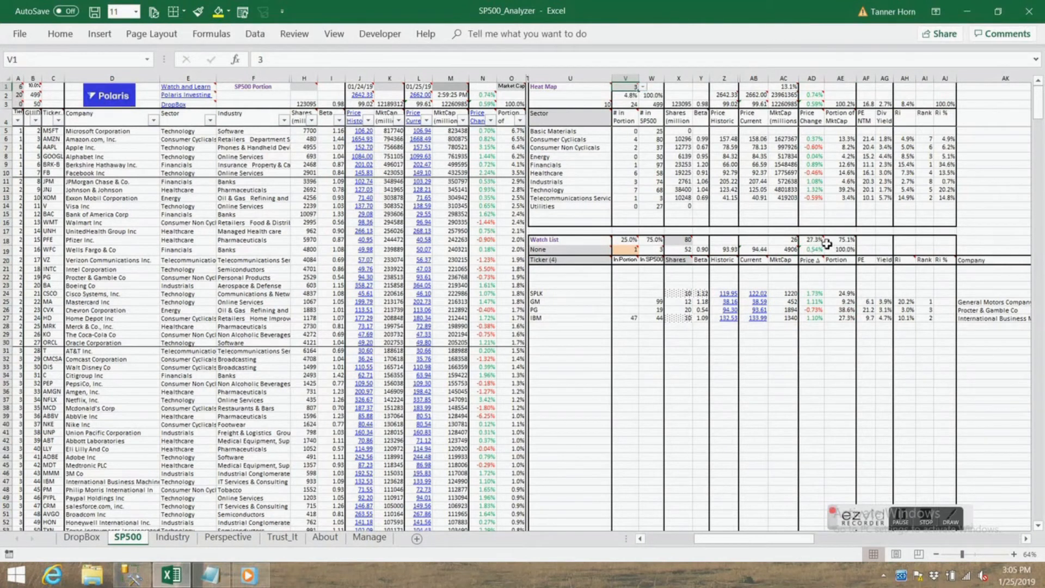
left_click(840, 318)
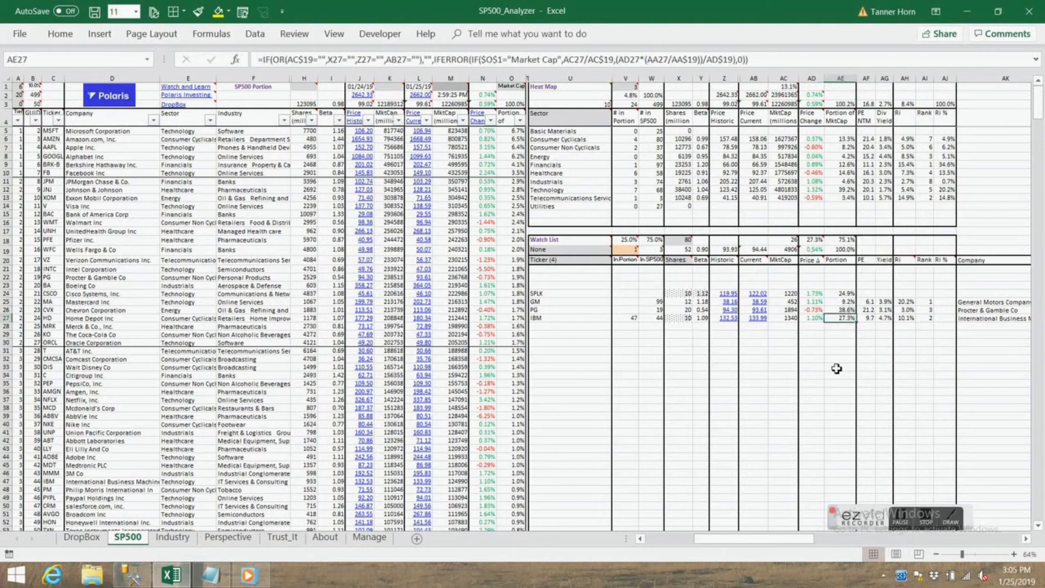
- Set the heat map tier in V1 to All, and compare the SP500 columns D:O with the watch list weight in AD18
left_click(631, 88)
left_click(644, 87)
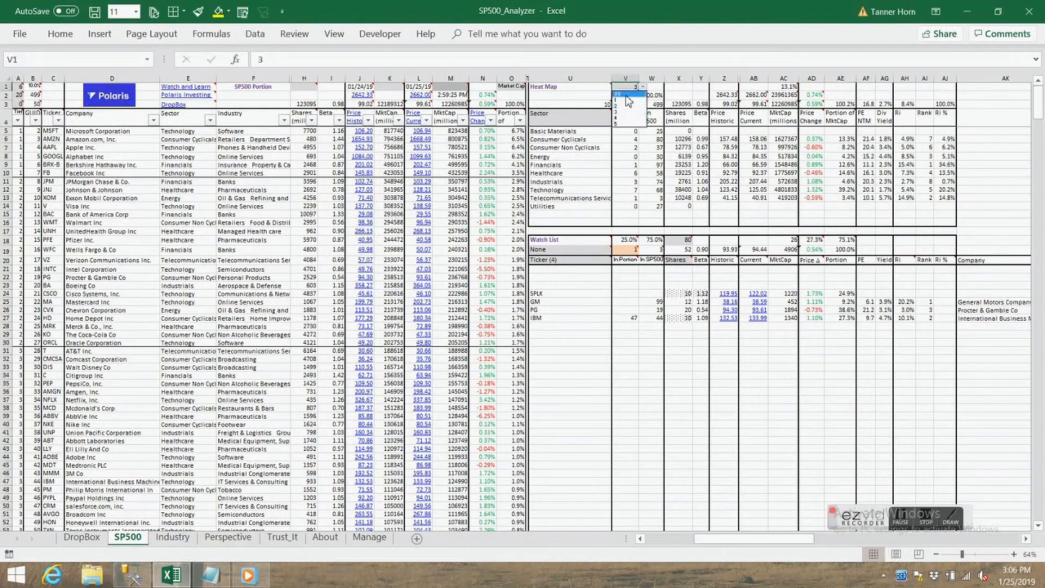
left_click(625, 96)
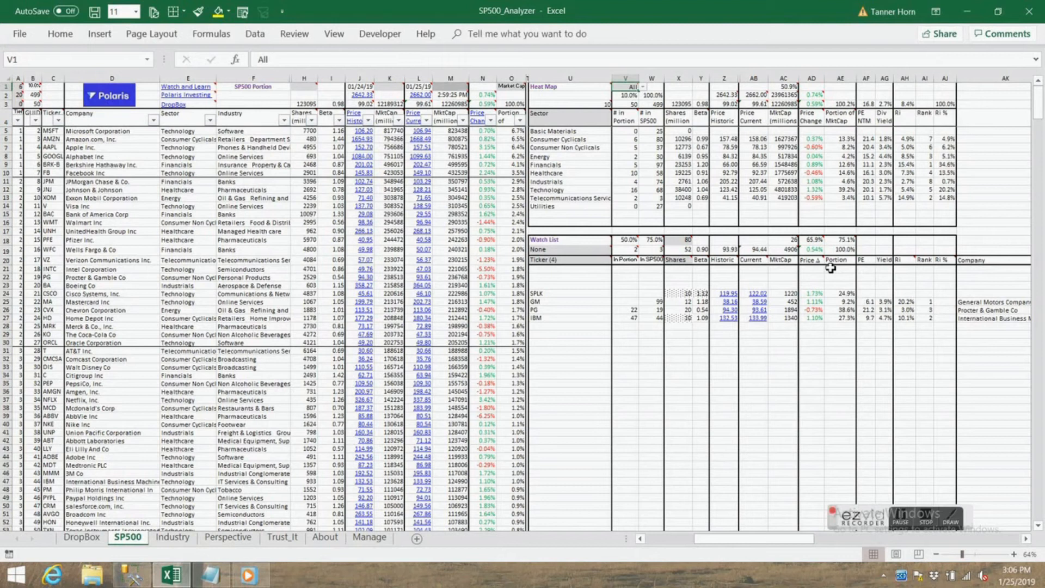
left_click_drag(109, 78, 501, 92)
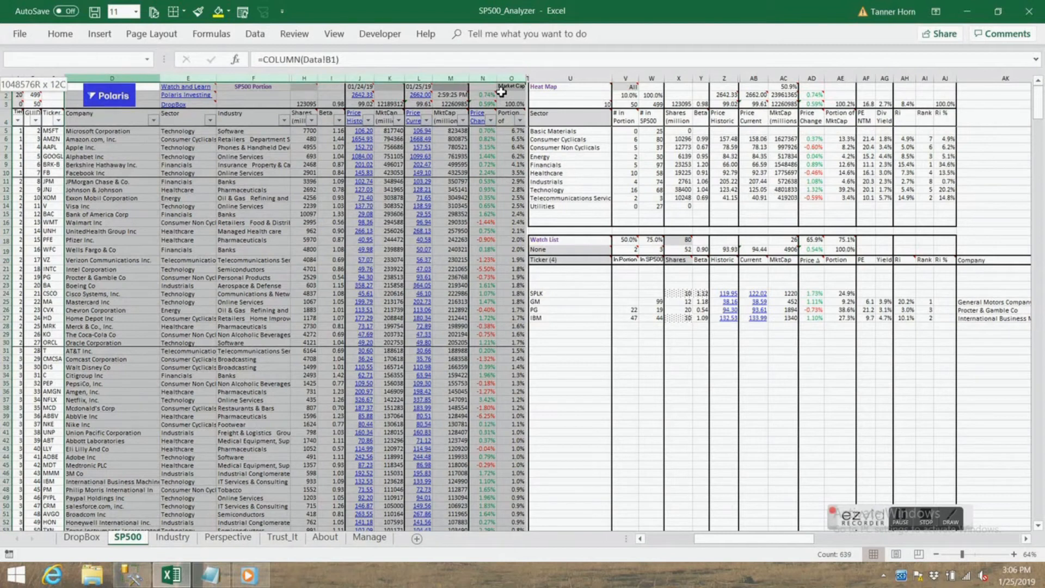
left_click_drag(501, 92, 502, 92)
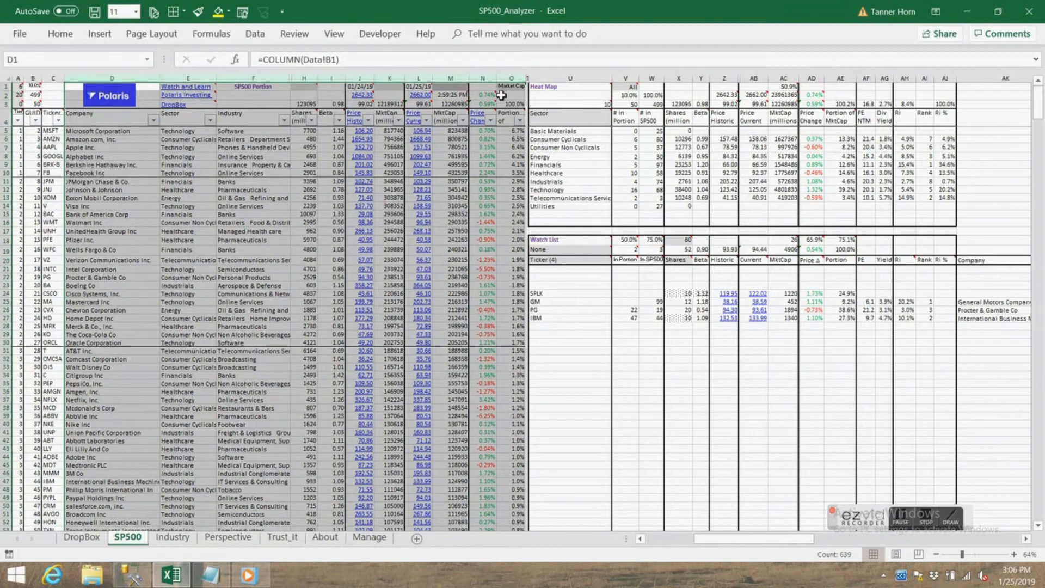
left_click(813, 240)
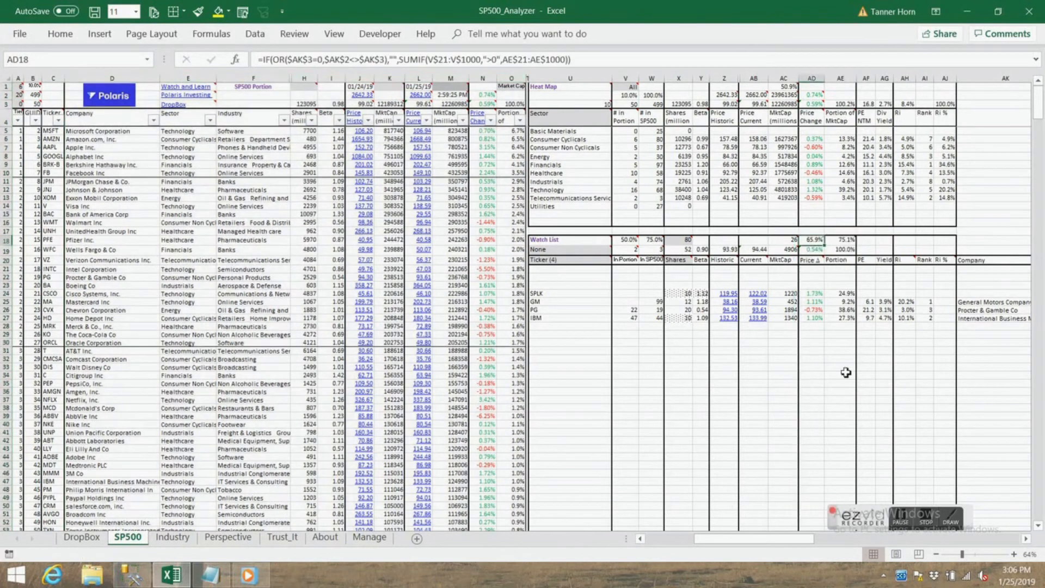
- Inspect the SP500 ticker weight in AE18, and compare the tickers in U24:U27 with the total portion in AE19
left_click(847, 240)
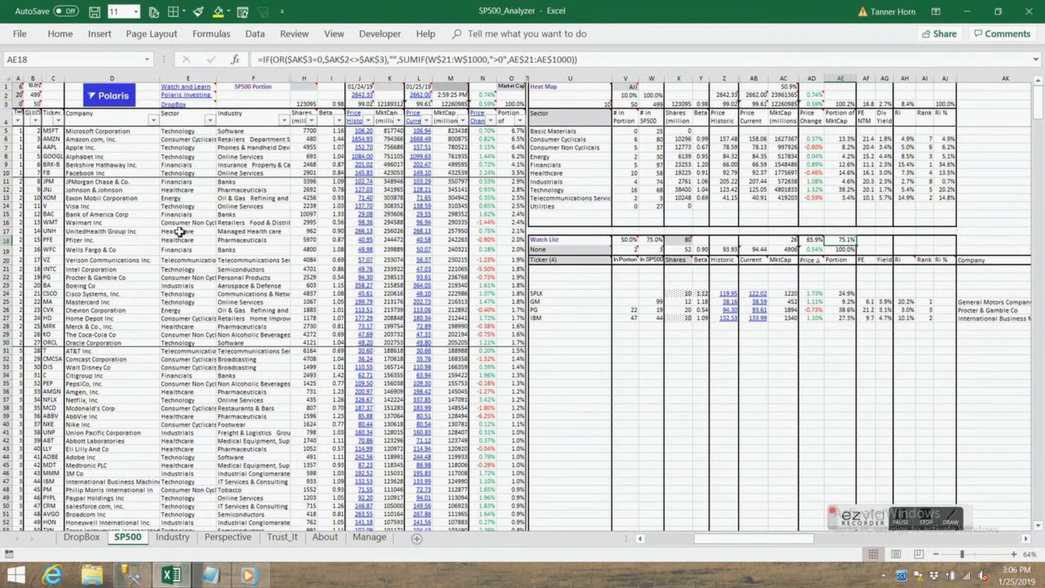
left_click(846, 249)
left_click_drag(564, 294, 560, 318)
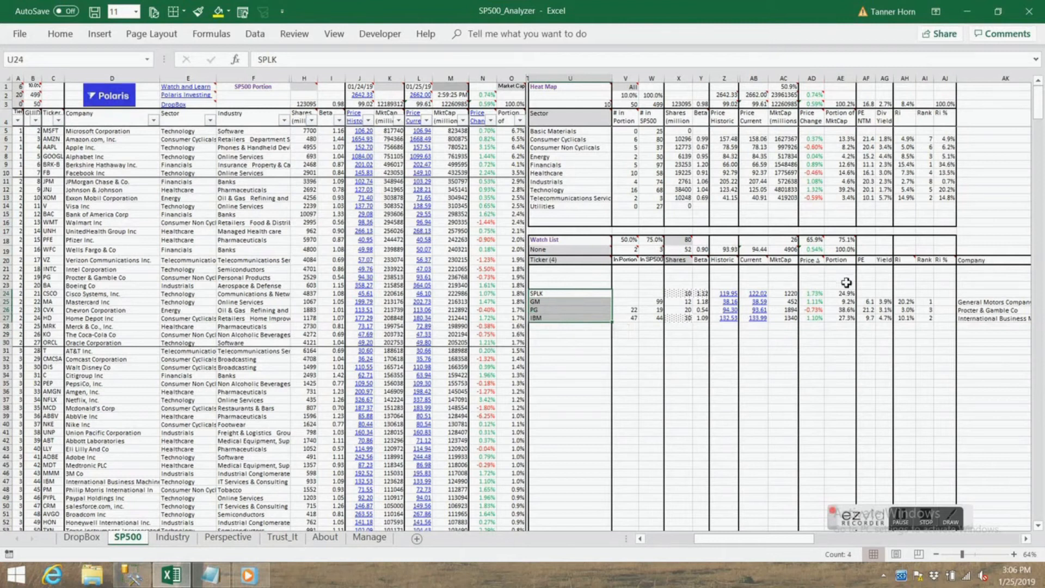
left_click(847, 250)
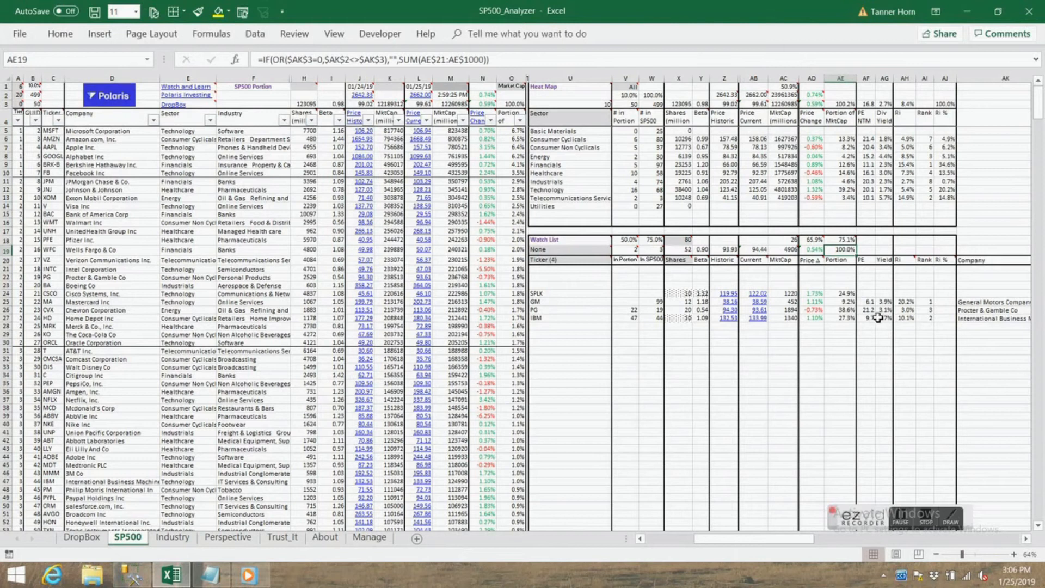
- Review the watch list's PE column and the values in AF25:AF27, and set SPLK's PE in AF24 to 24
left_click(870, 80)
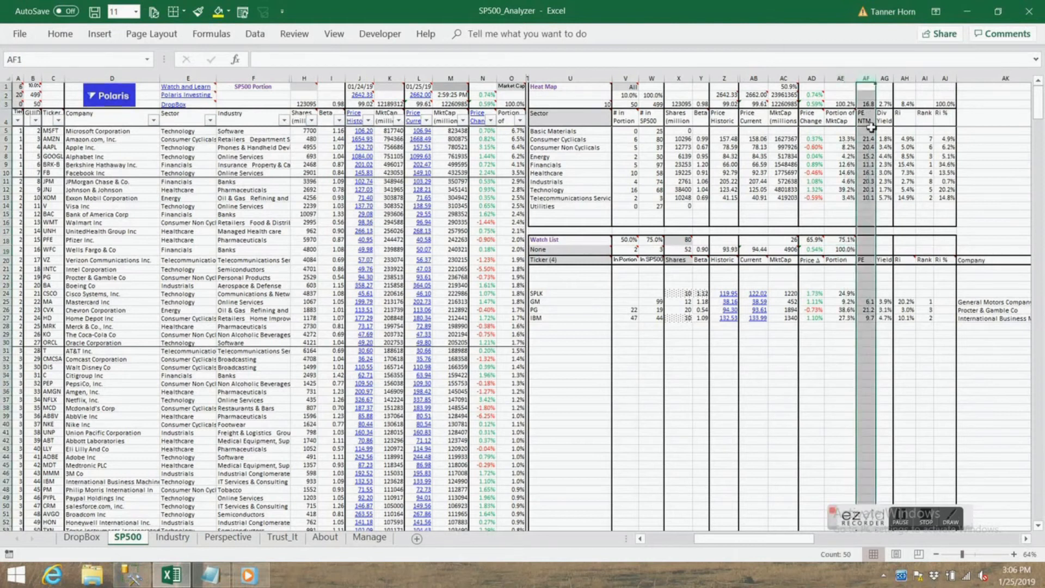
left_click(869, 302)
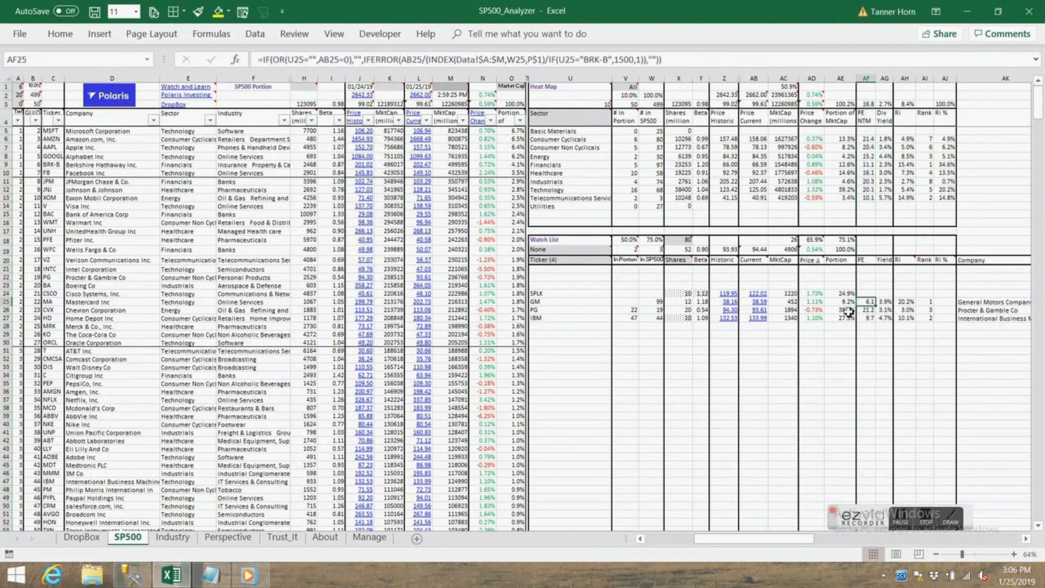
left_click_drag(869, 302, 868, 318)
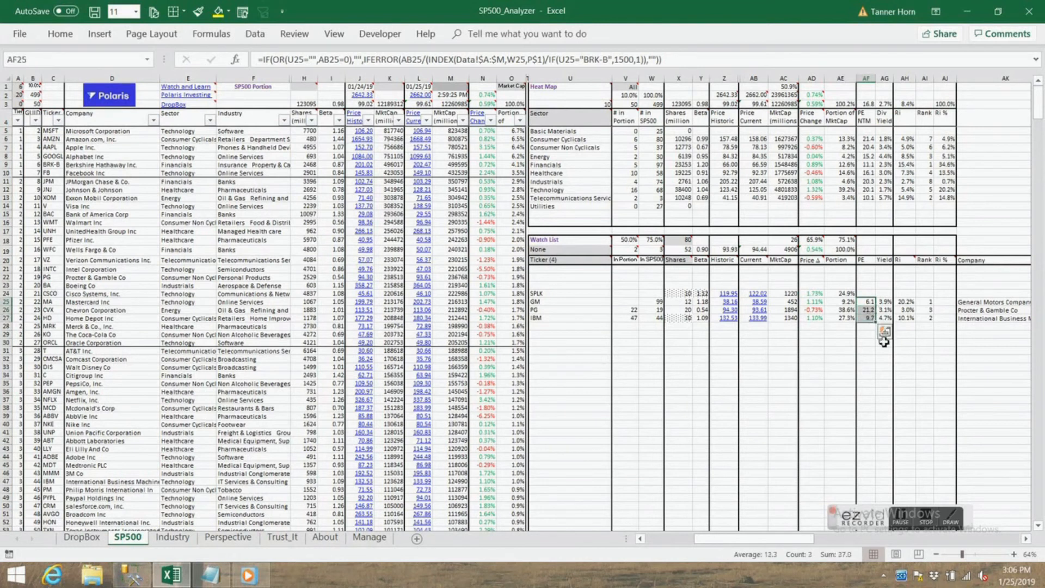
left_click(866, 294)
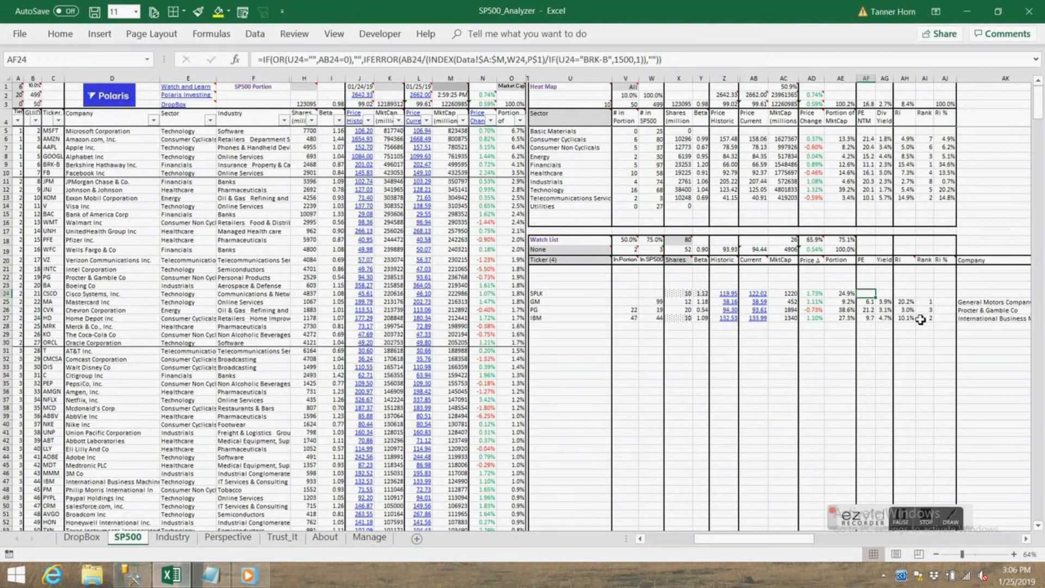
key("F2")
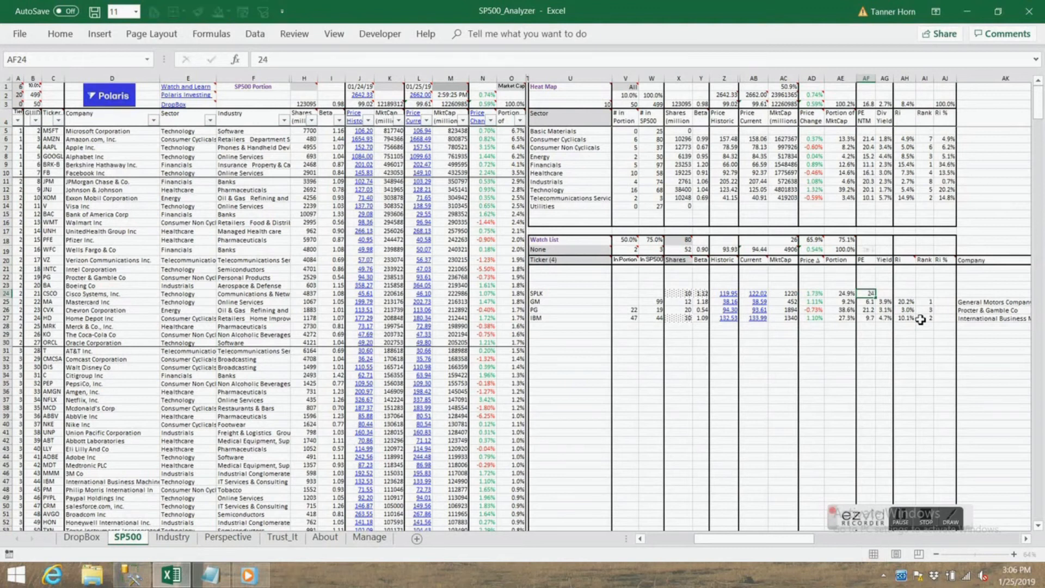
key("Return")
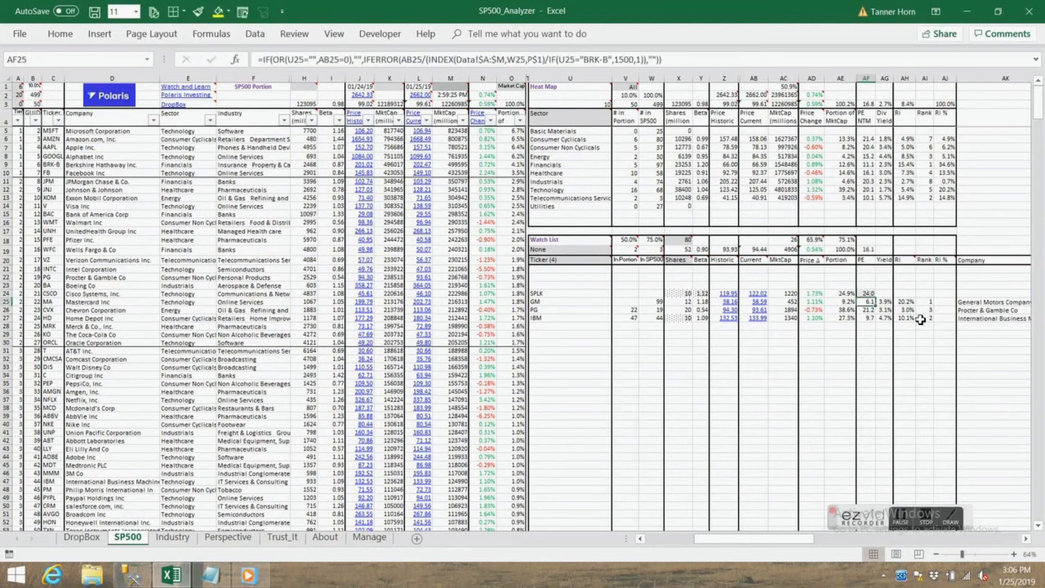
left_click(865, 293)
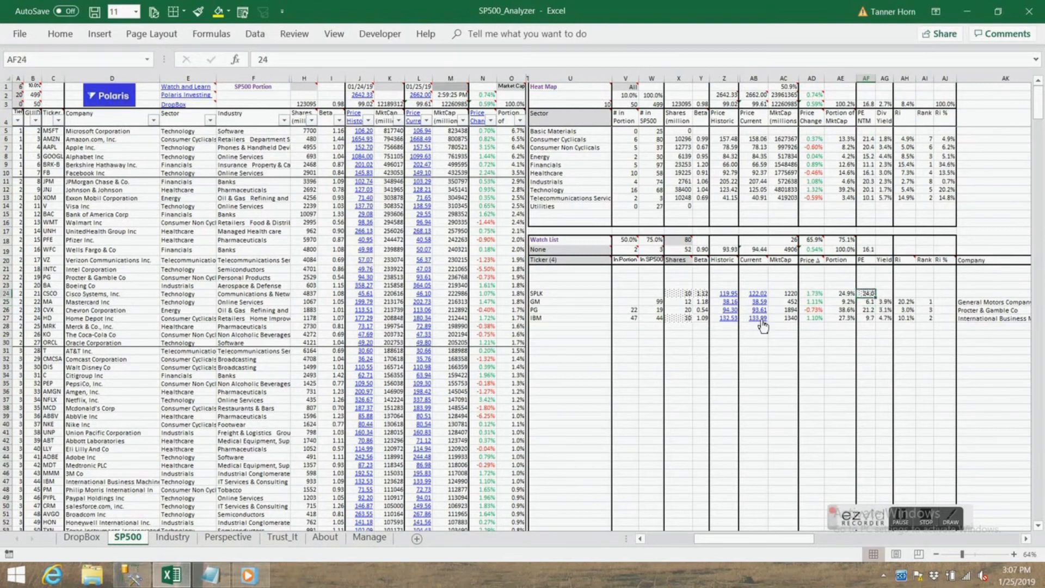
- Set SPLK's dividend yield in AG24 to 0%
left_click(886, 295)
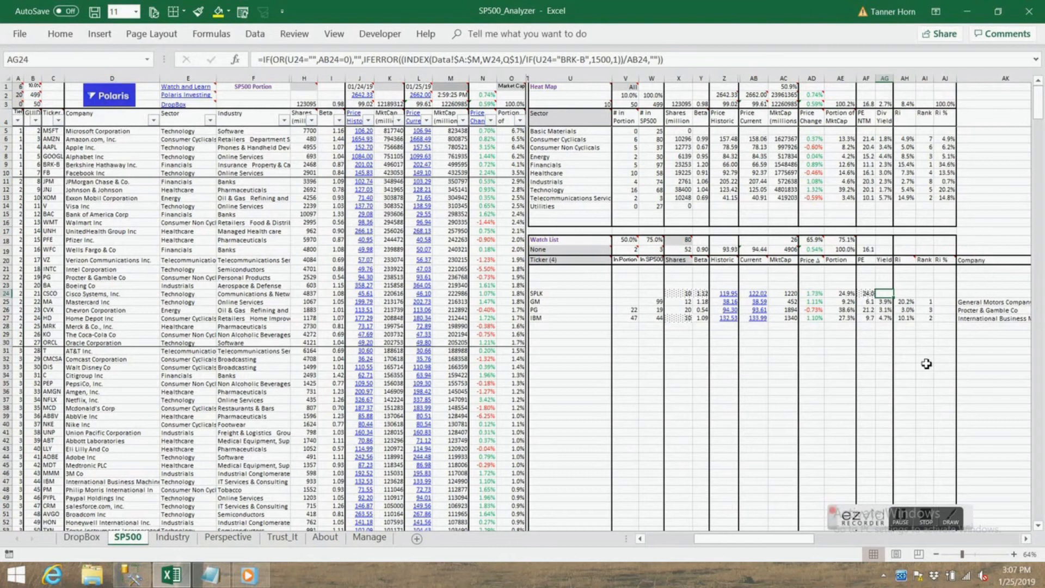
key("Return")
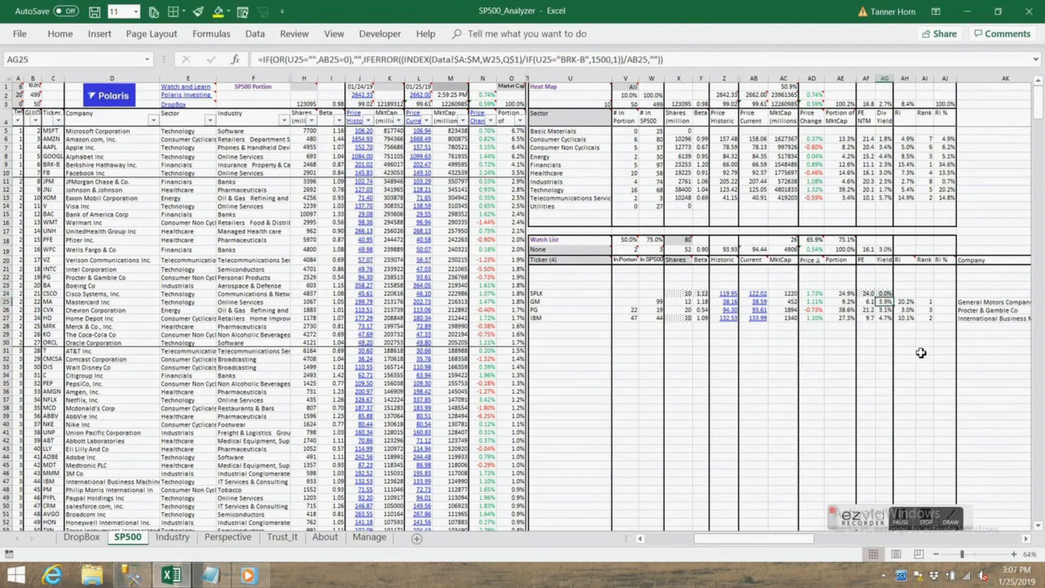
left_click(883, 294)
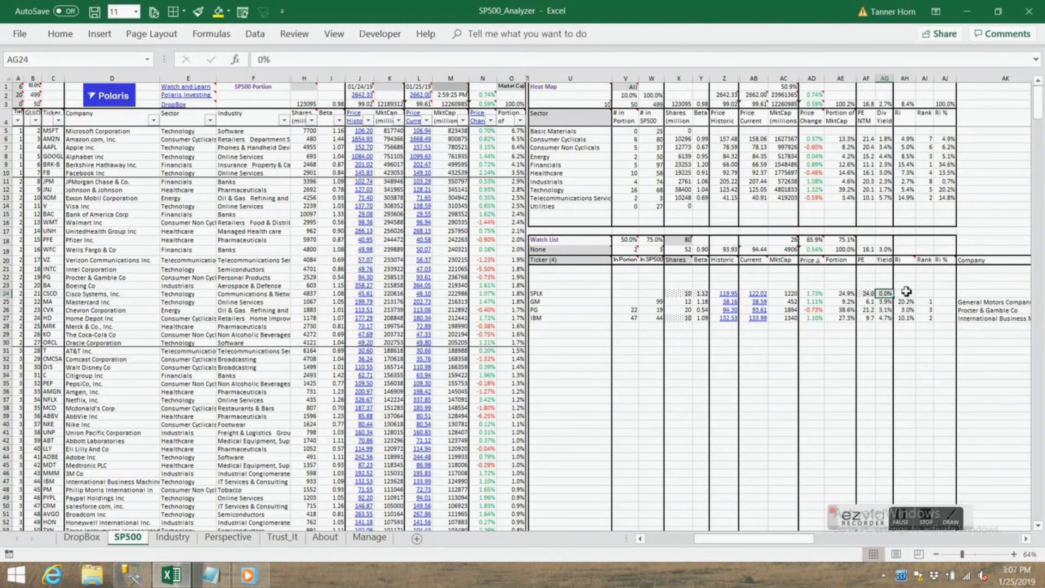
- Review the RI column and GM's RI formula in AH25, and set SPLK's RI in AH24 to 16%
left_click(906, 294)
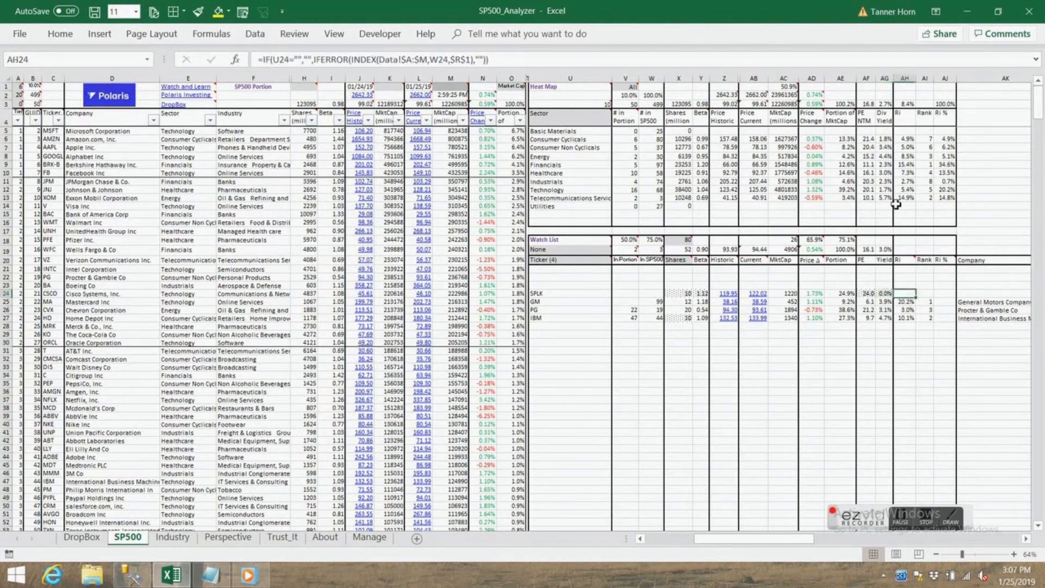
left_click(906, 78)
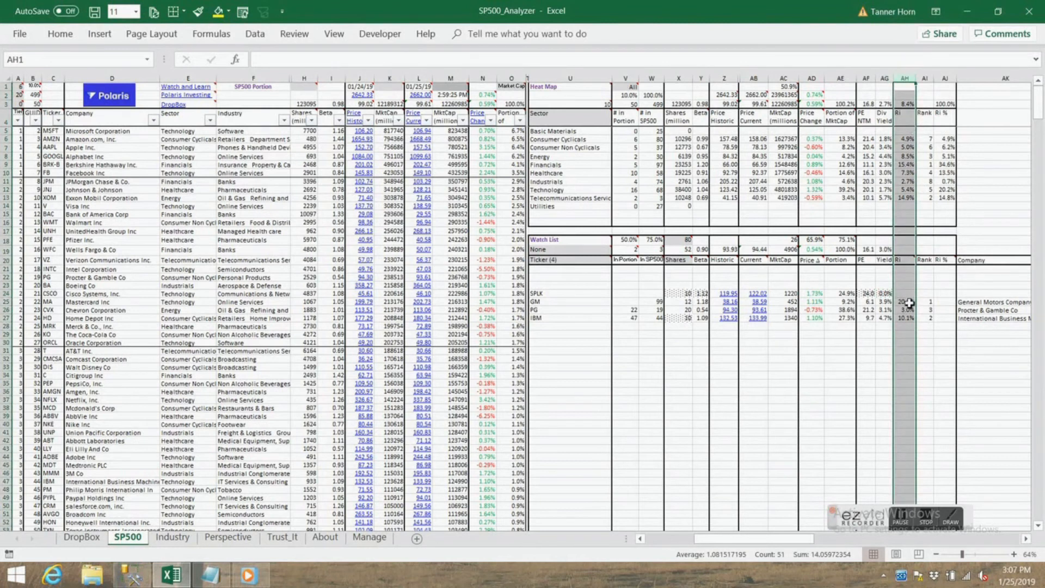
left_click(908, 302)
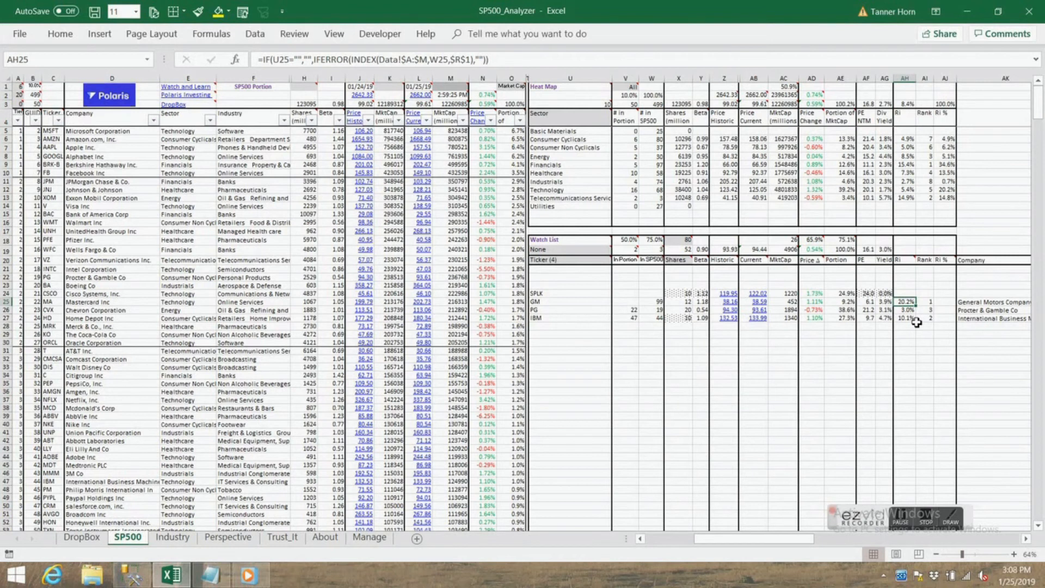
left_click(906, 294)
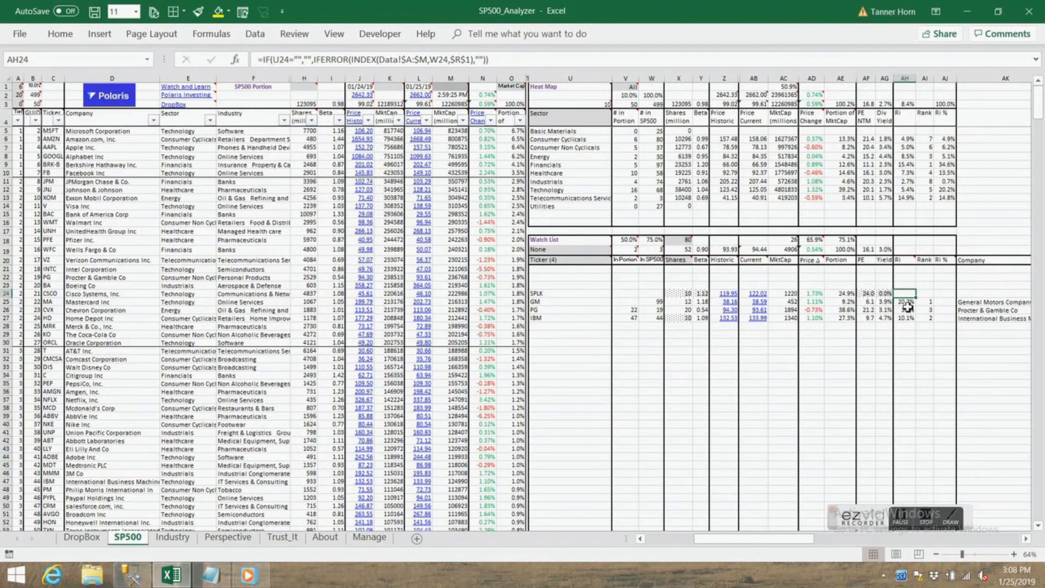
type("16%")
key("Return")
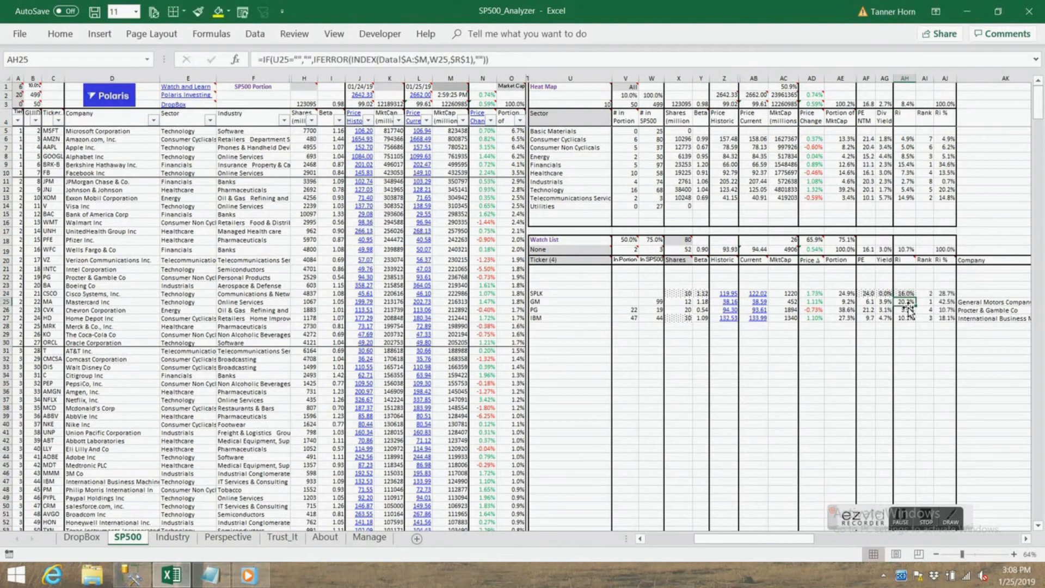
- Compare the tickers' RI values in AH24:AH27 with the watch list's weighted RI in AH19
left_click_drag(906, 301, 907, 317)
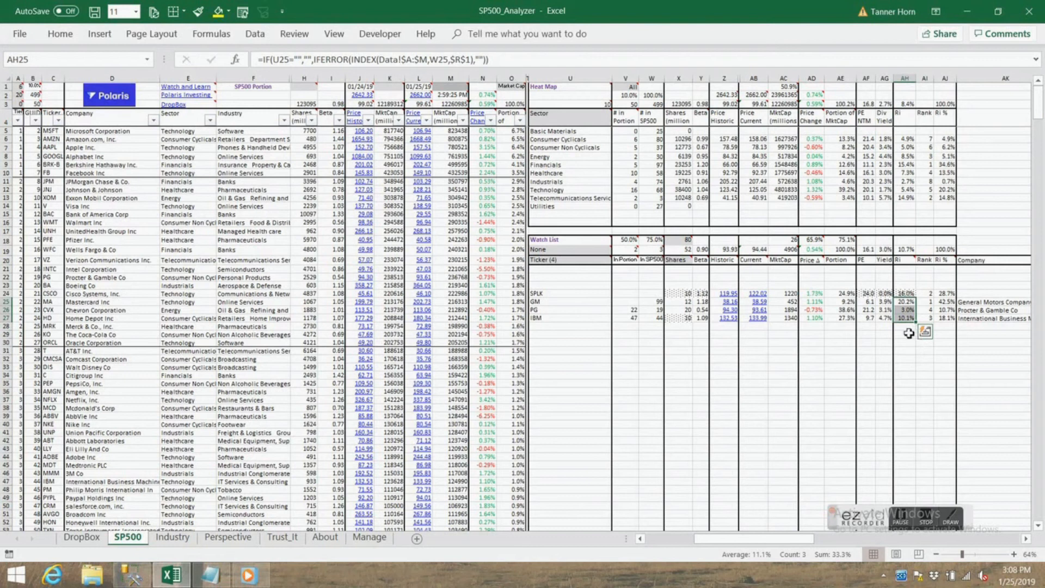
left_click_drag(905, 294, 902, 319)
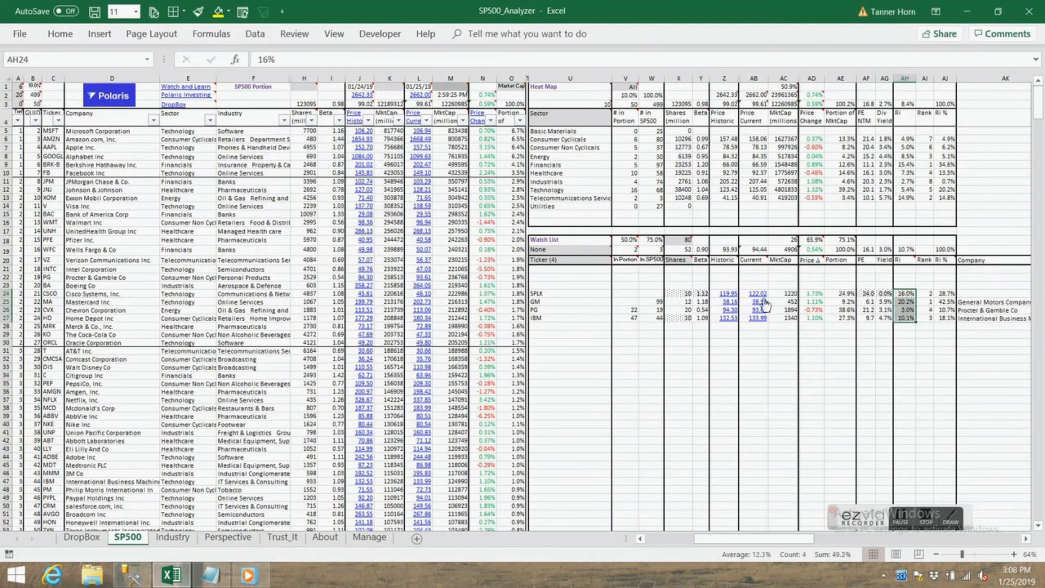
left_click(906, 250)
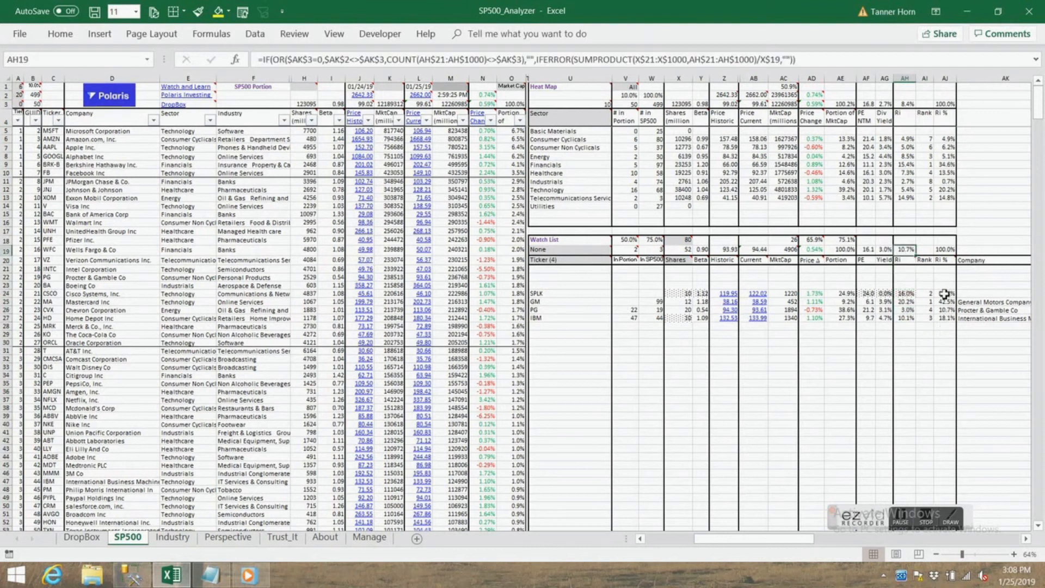
- Inspect the Rank column and GM's rank formula in AI25, and compare the RI % column with SPLK's portion in AE24 and RI in AH24
left_click(926, 79)
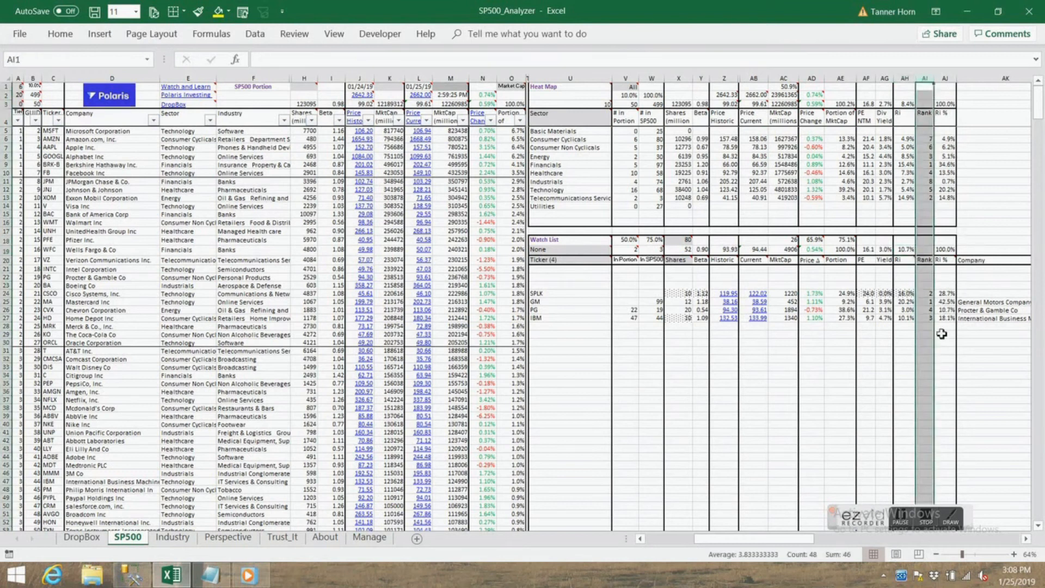
left_click(929, 302)
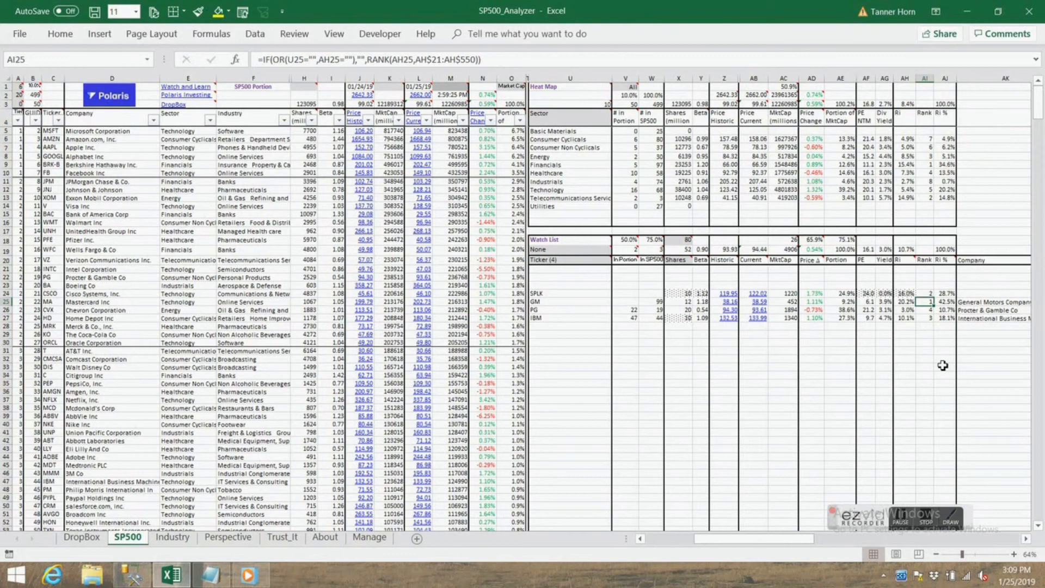
left_click(946, 76)
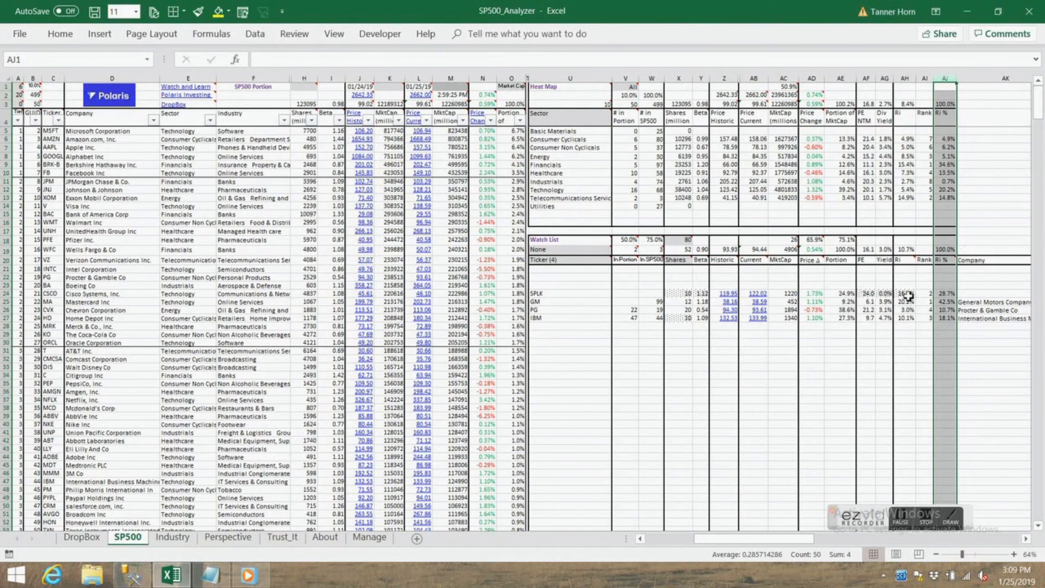
left_click(845, 296)
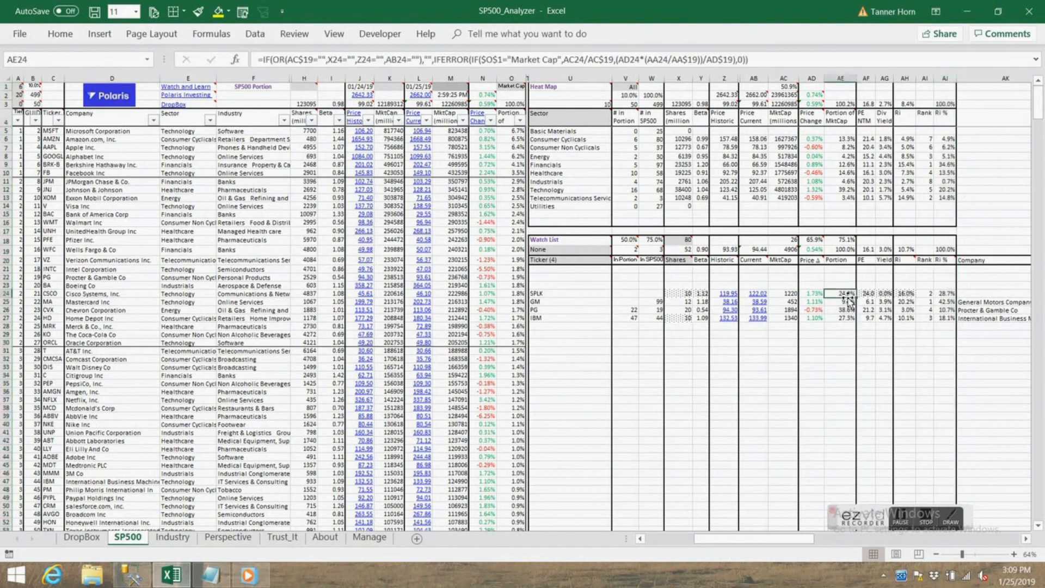
left_click(909, 295)
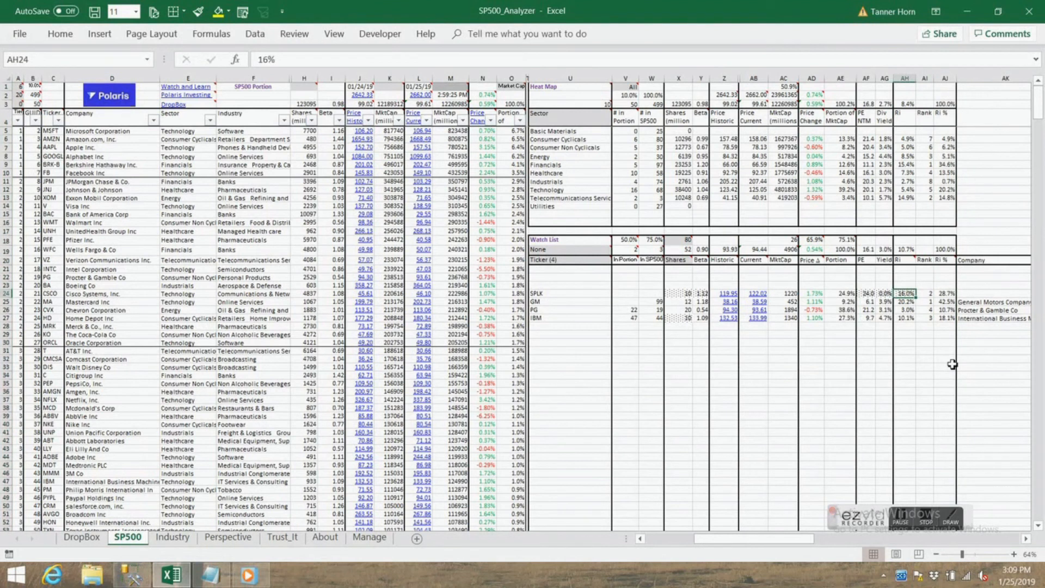
left_click(948, 295)
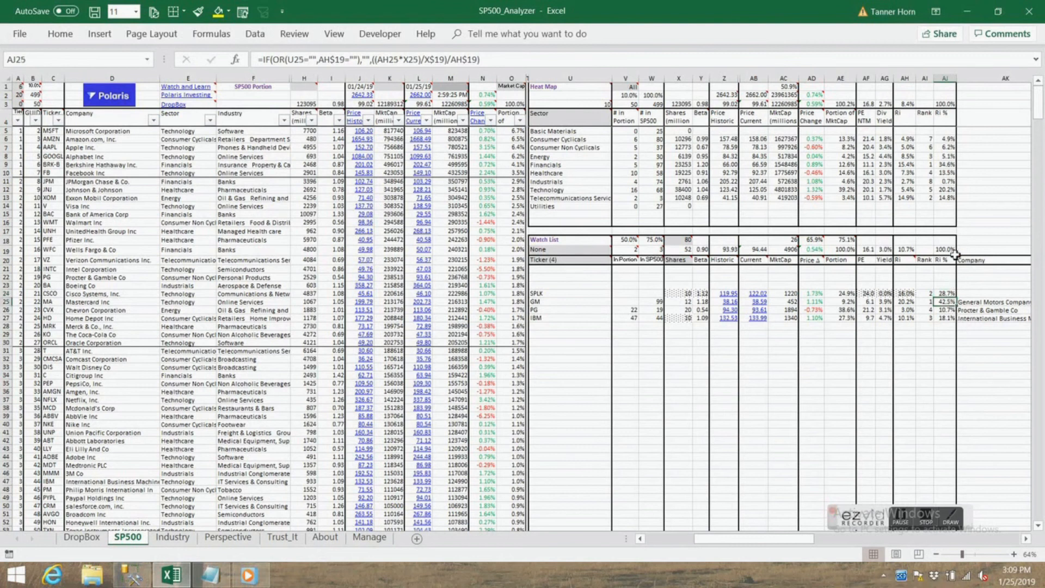
- Compare the watch list's weighted RI in AH19 and GM's rank in AI25 with the tickers' RI in AH24:AH27 and RI % in AJ24:AJ27
left_click(907, 250)
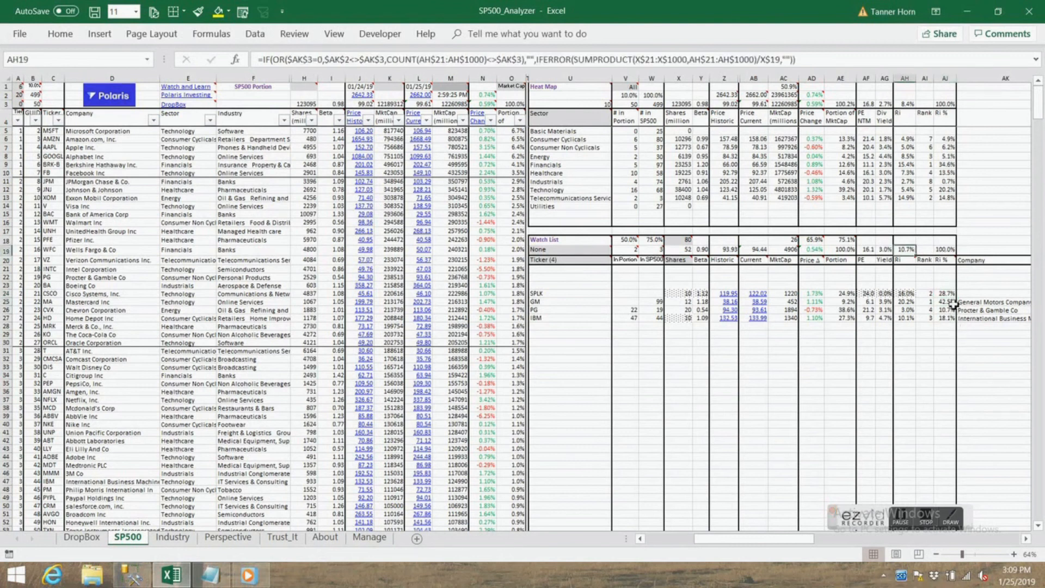
left_click(951, 303)
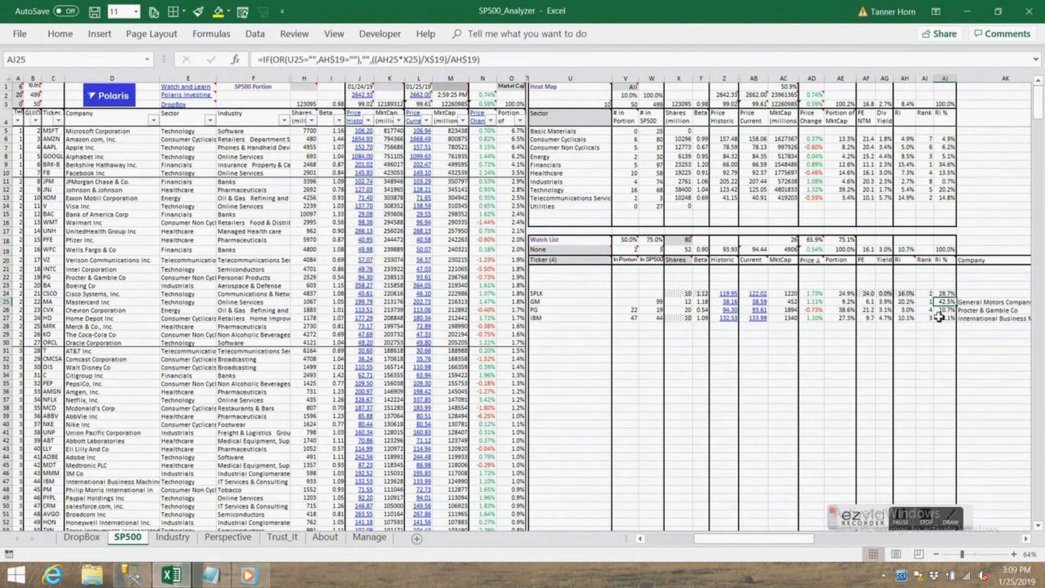
left_click(929, 301)
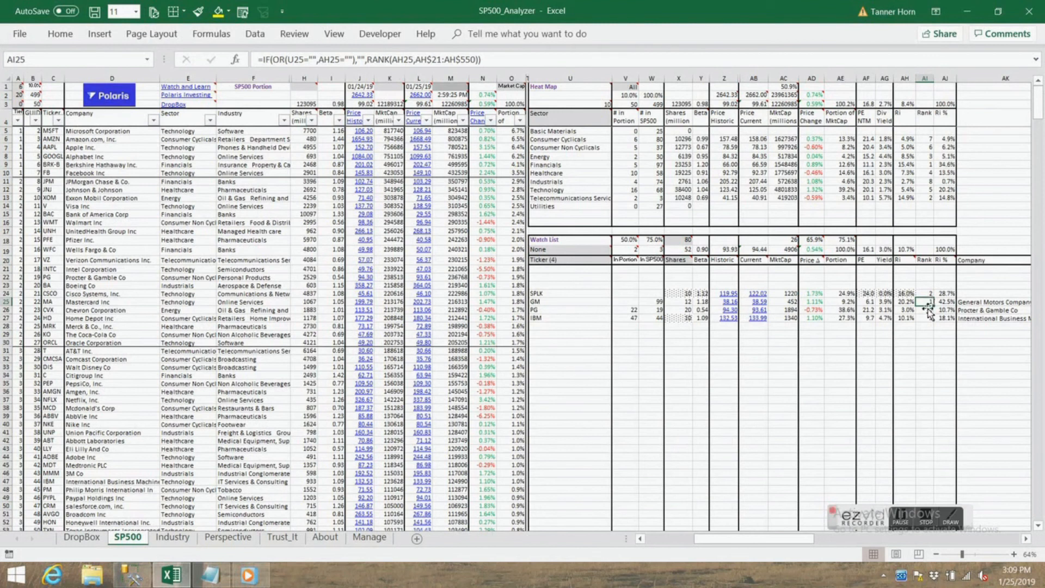
left_click_drag(905, 294, 905, 320)
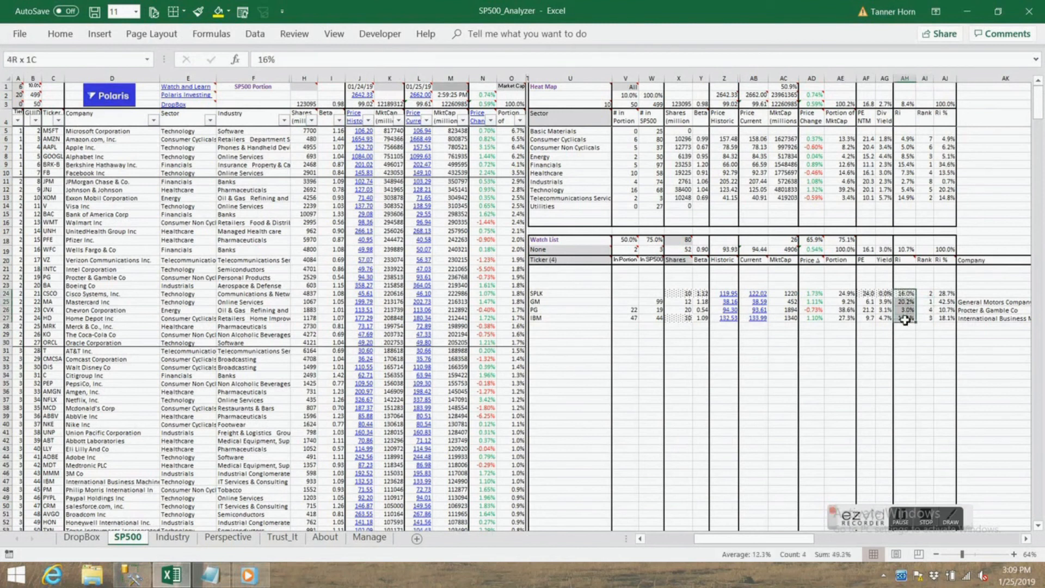
left_click_drag(946, 293, 946, 318)
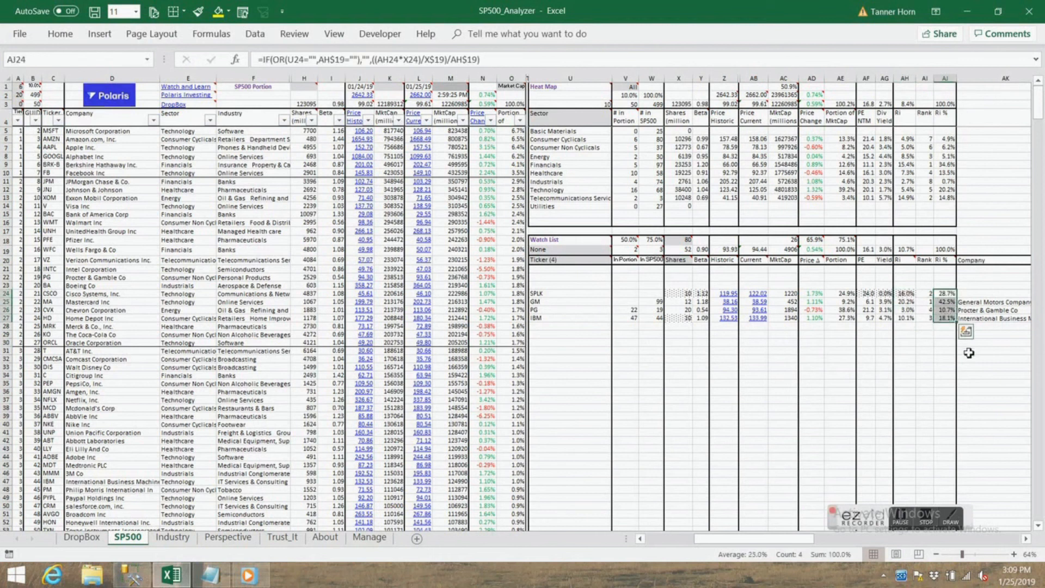
left_click(901, 518)
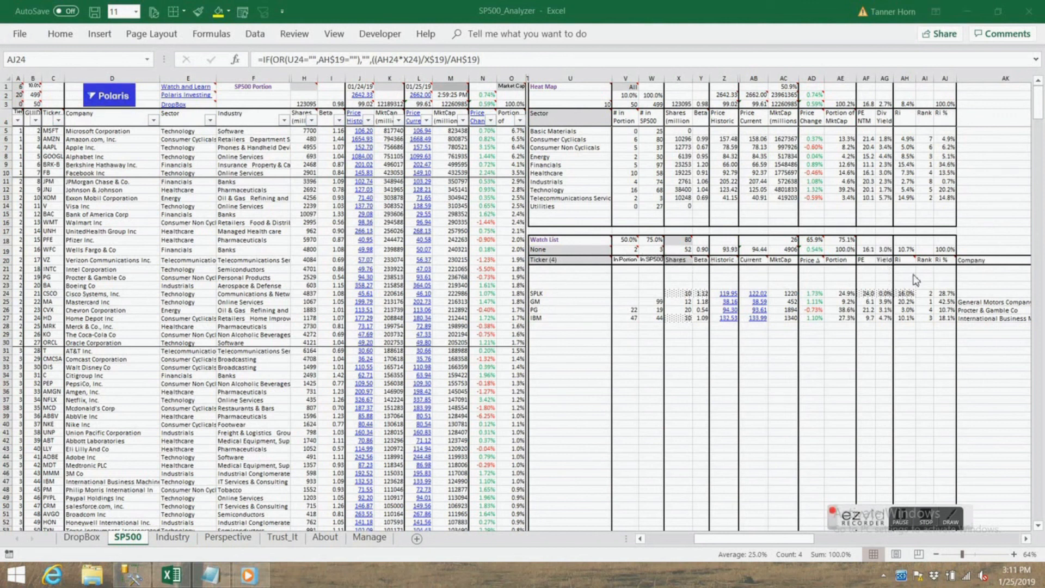
- Inspect the watch list's weighted RI formula in AH19 and beta formula in Y19, and refresh the current stock prices
left_click(906, 251)
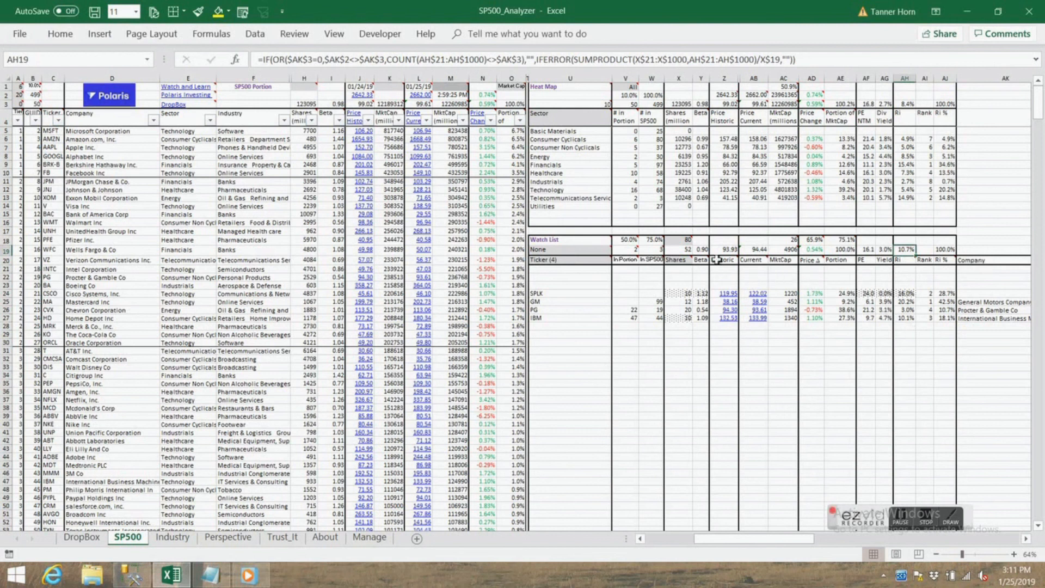
left_click(701, 250)
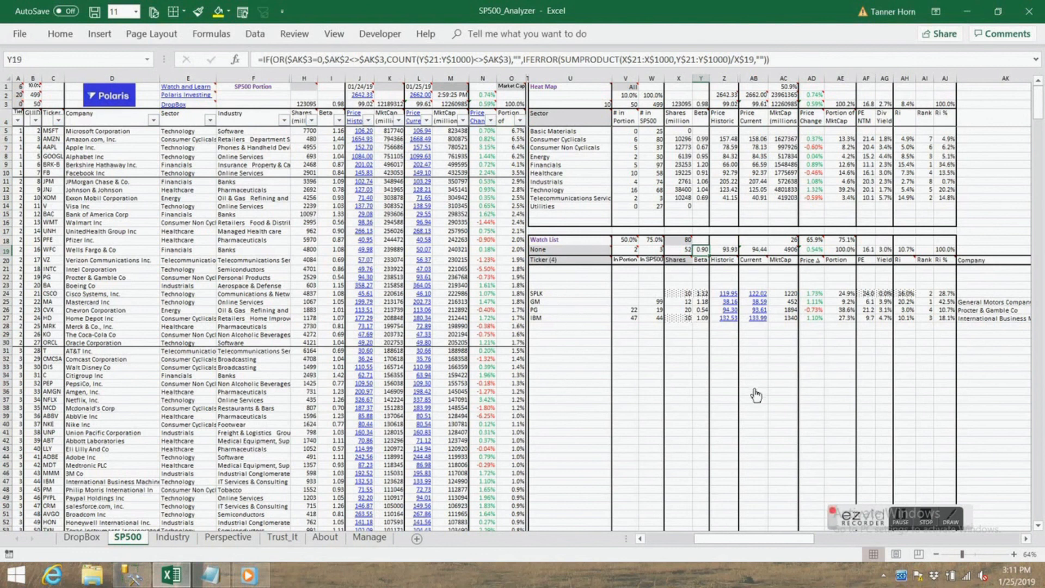
left_click(449, 87)
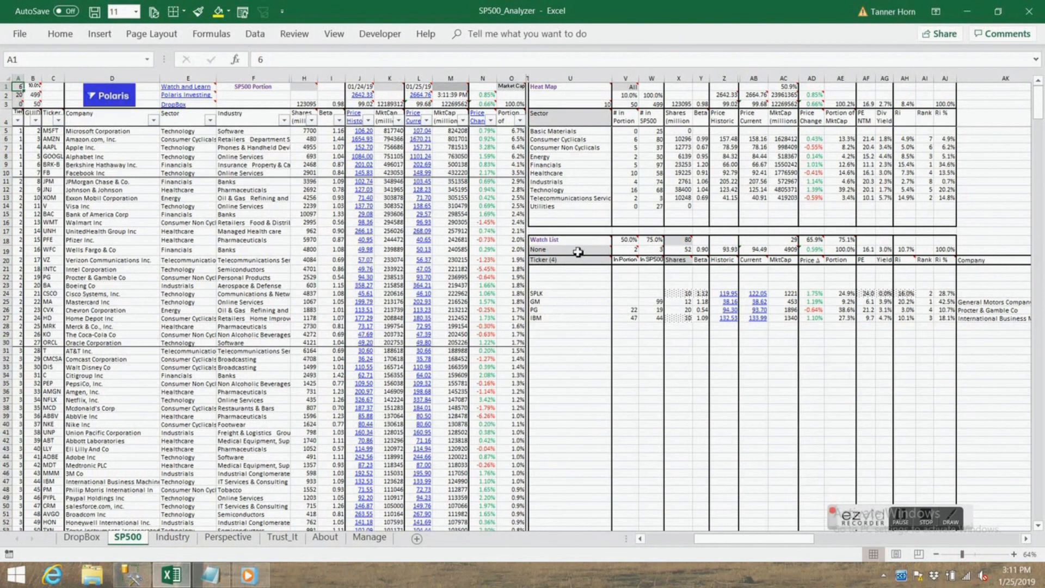
- Choose None as the watch list selection in U19
mouse_move(578, 252)
left_click(577, 251)
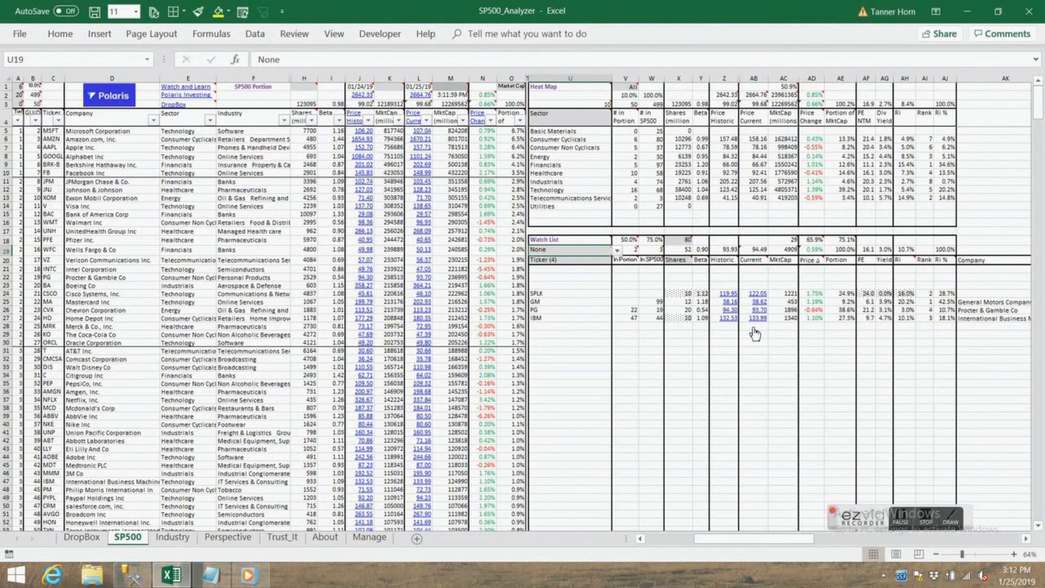
left_click(617, 251)
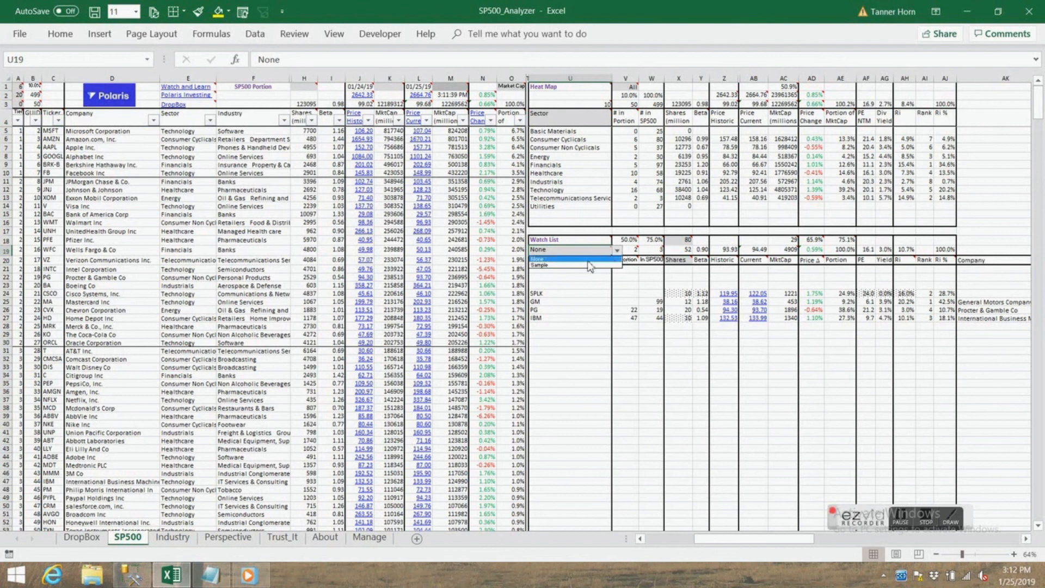
left_click(587, 259)
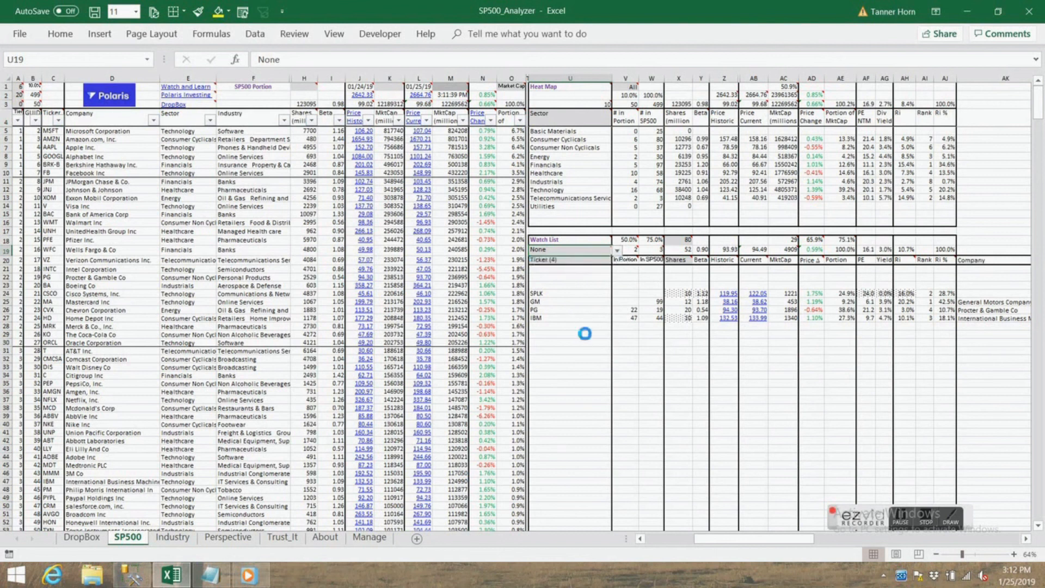